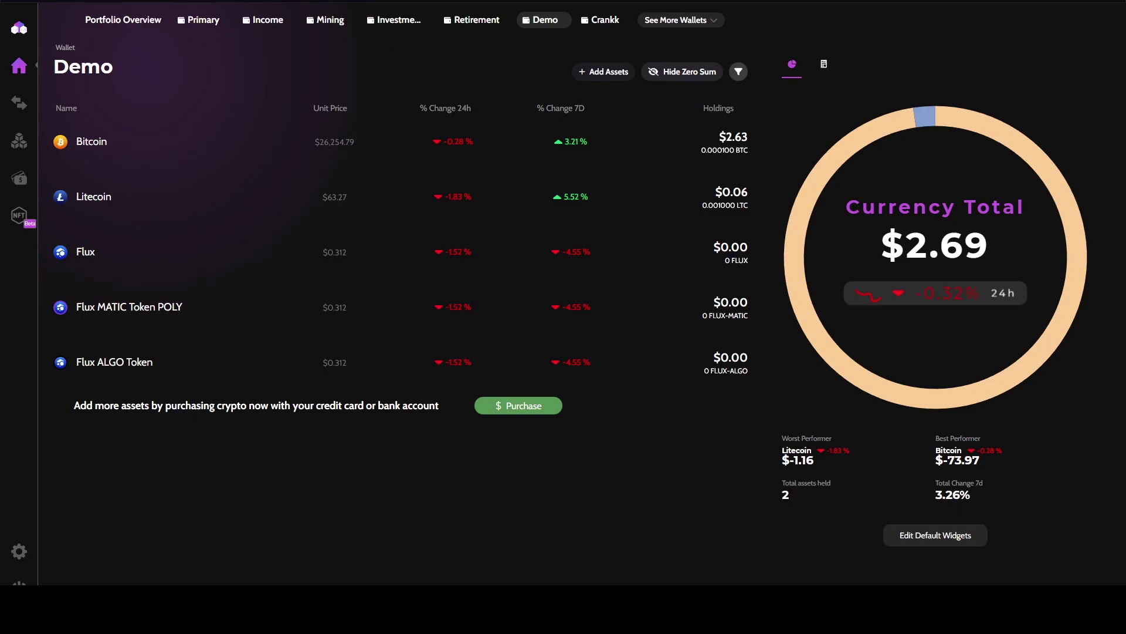
# - Open Zelcore Settings and go to the Private Keys tab for the Demo wallet
pyautogui.moveTo(3, 263)
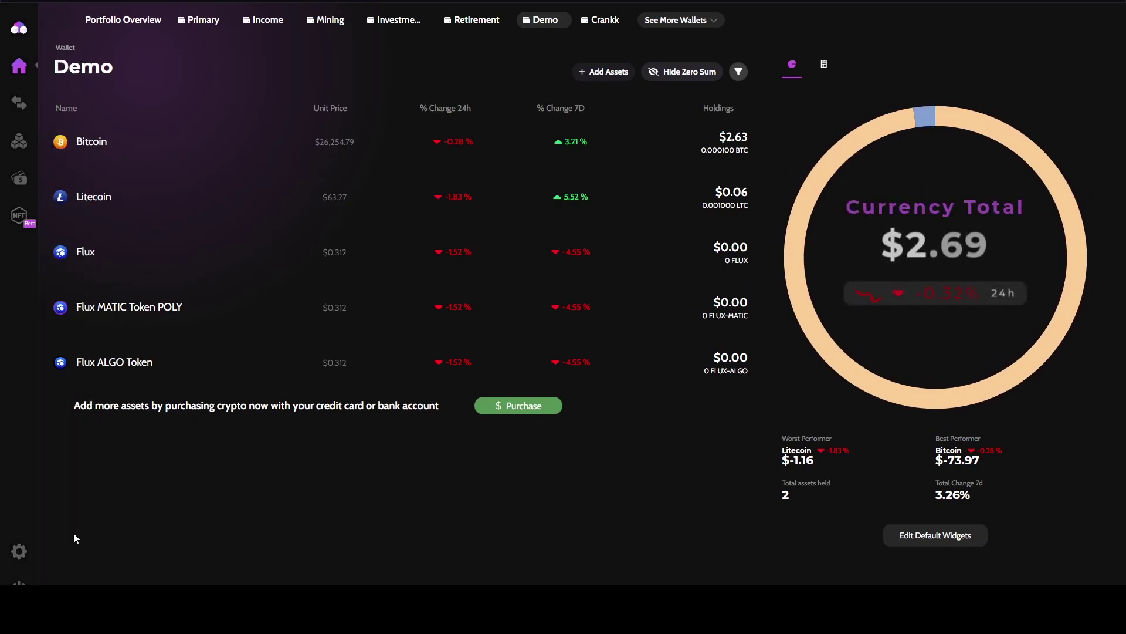
pyautogui.click(32, 550)
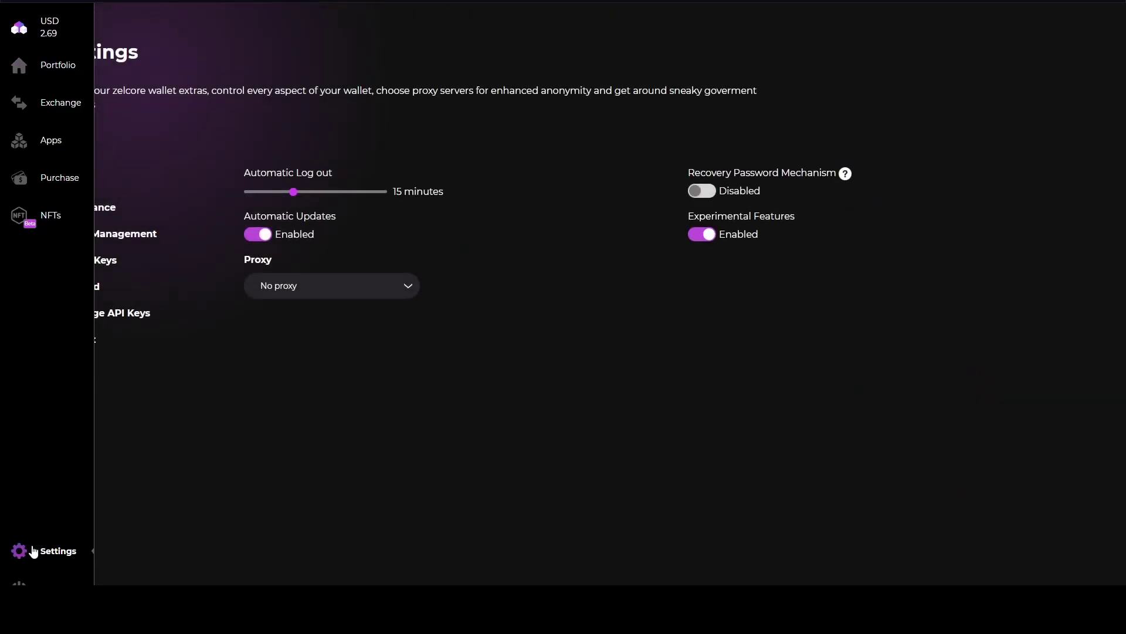
pyautogui.click(91, 267)
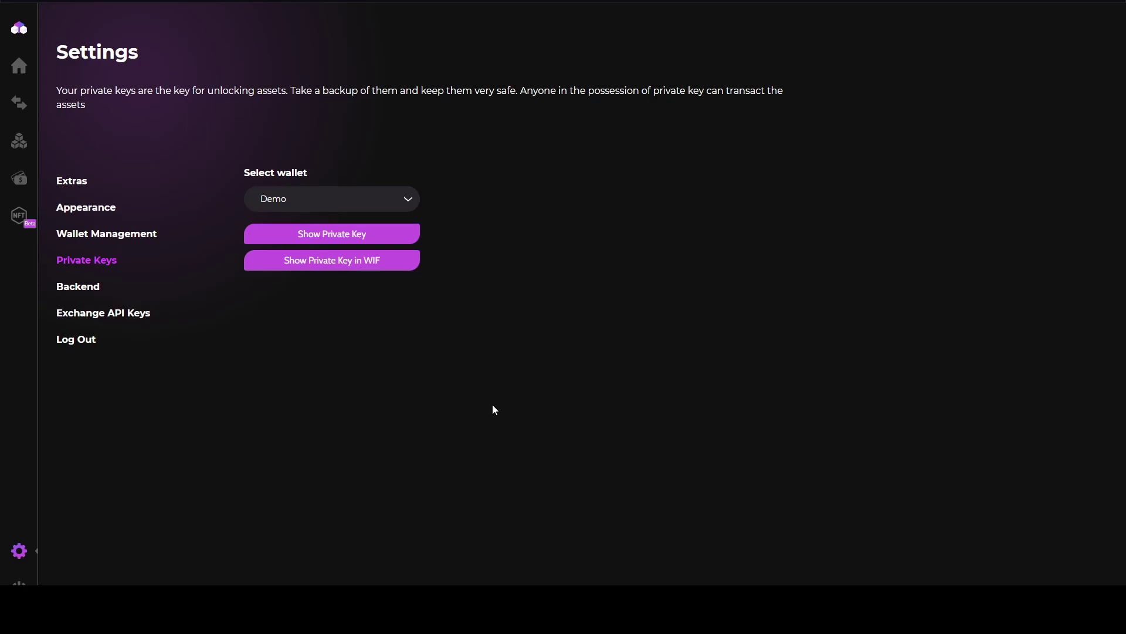
# - Show the Demo wallet's private key and copy the key text
pyautogui.click(341, 240)
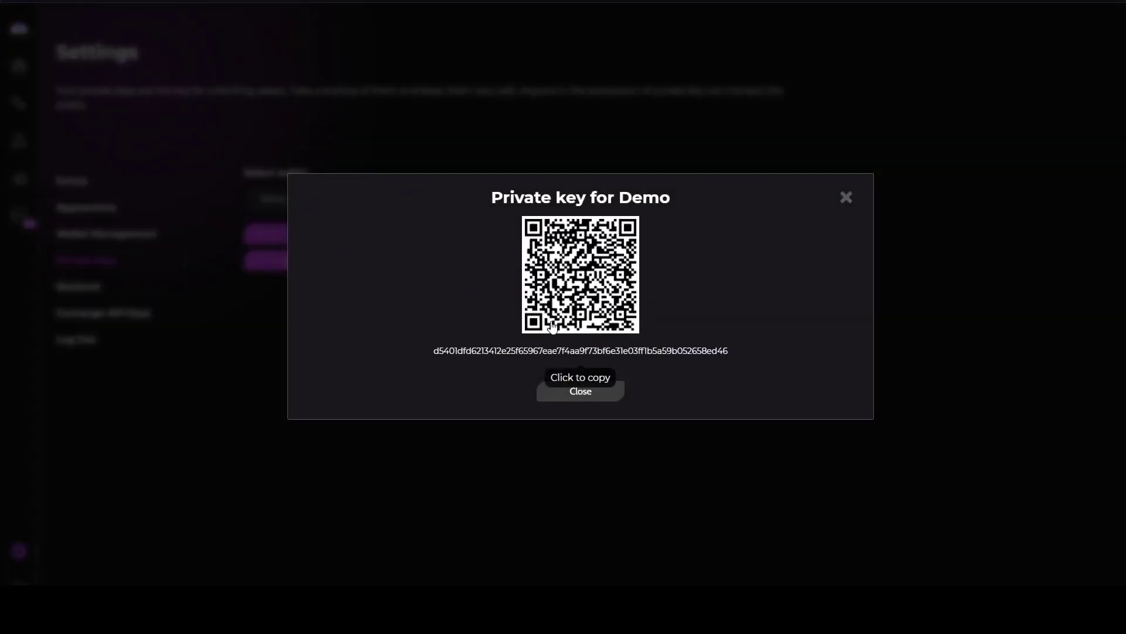
pyautogui.click(696, 352)
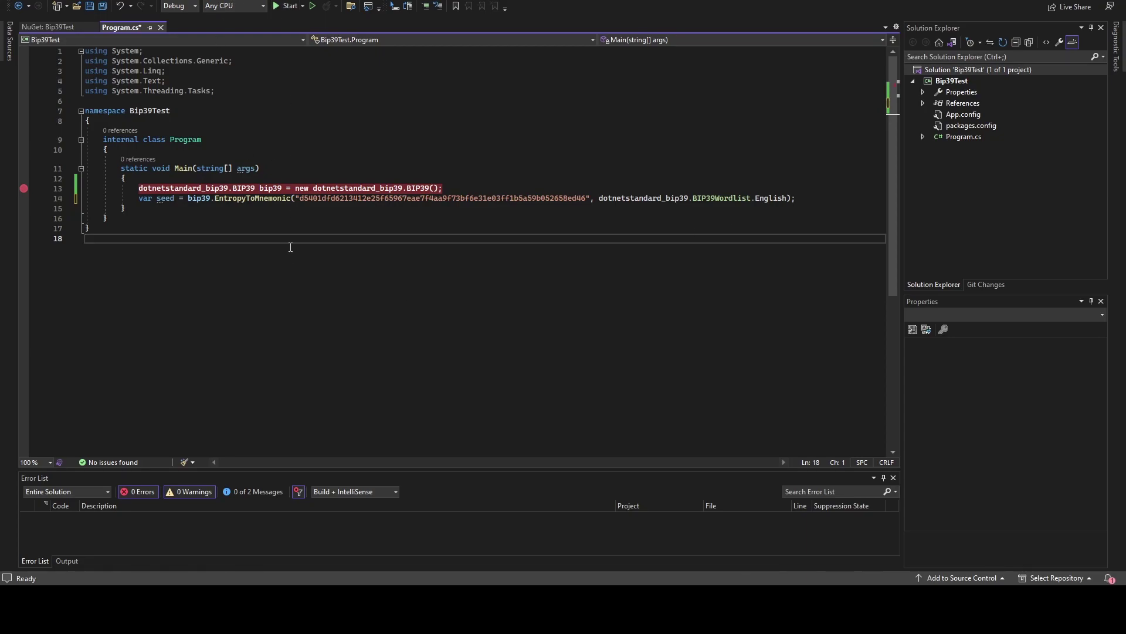
# - Run Program.cs, step over the mnemonic conversion line, and view seed in the Text Visualizer
pyautogui.click(288, 6)
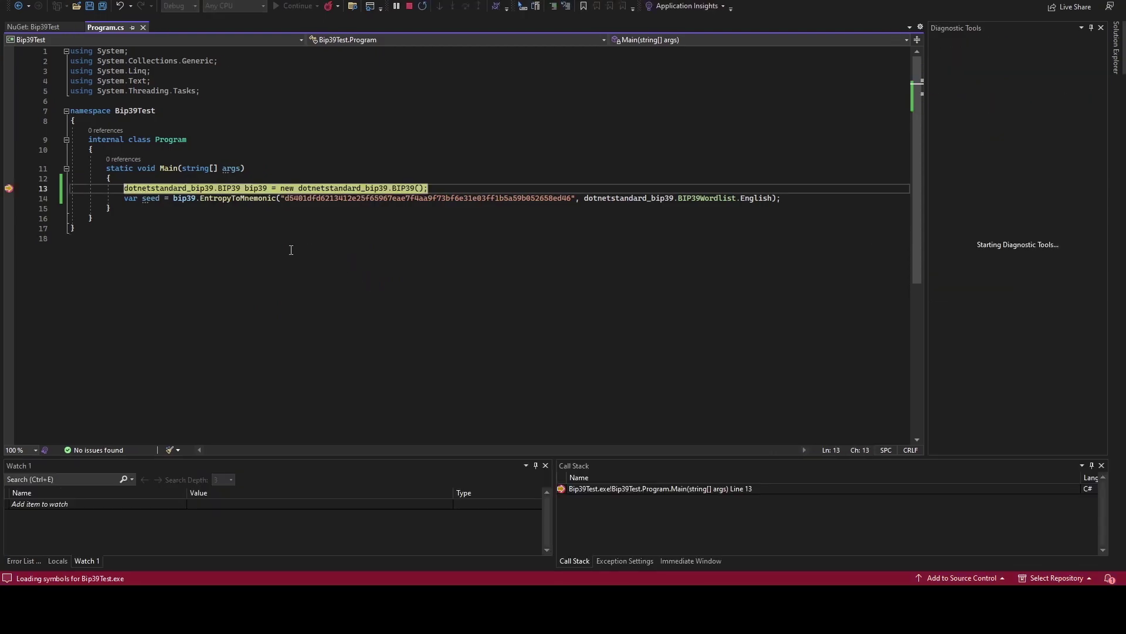
pyautogui.press('F10')
pyautogui.press('F10')
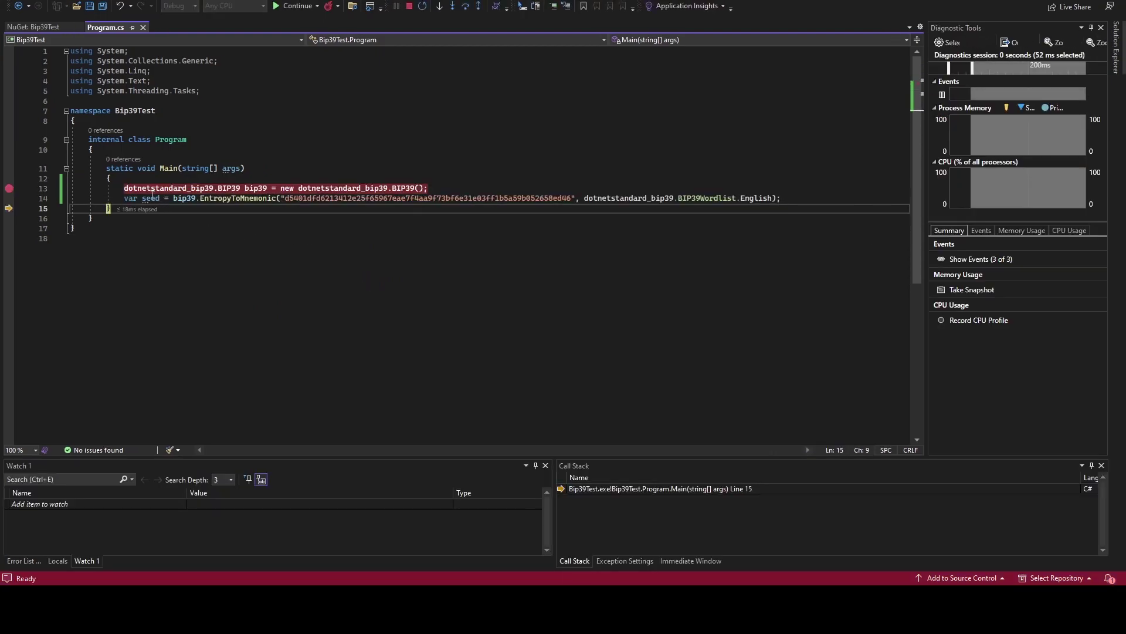
pyautogui.moveTo(152, 198)
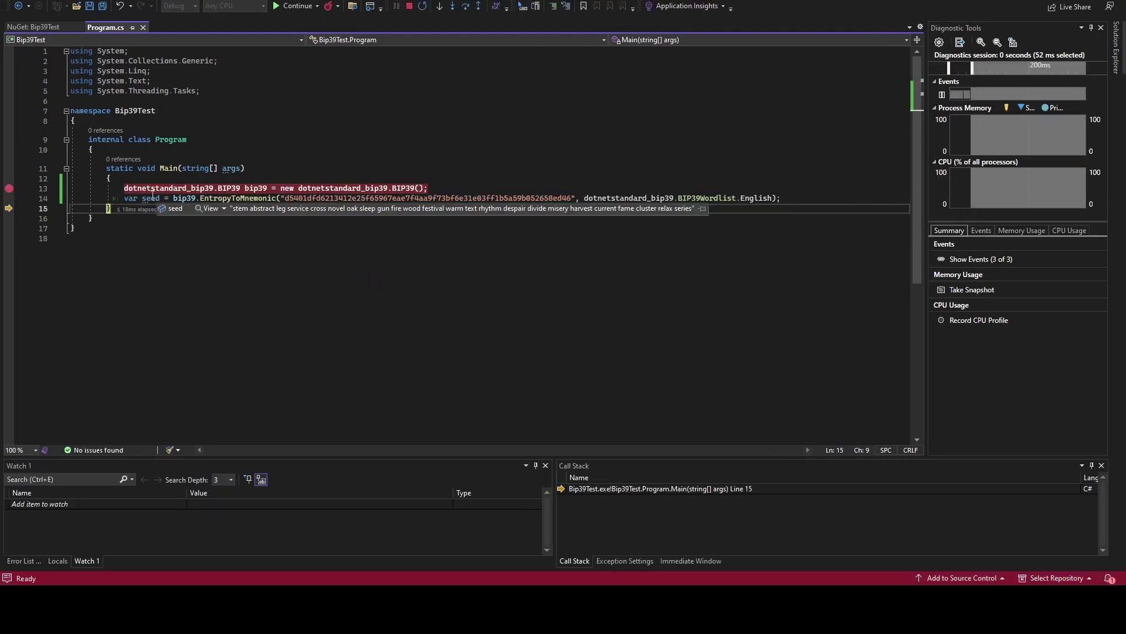
pyautogui.click(206, 210)
# - Copy the entire 24-word seed phrase from the visualizer and close it
pyautogui.moveTo(565, 226); pyautogui.dragTo(370, 163)
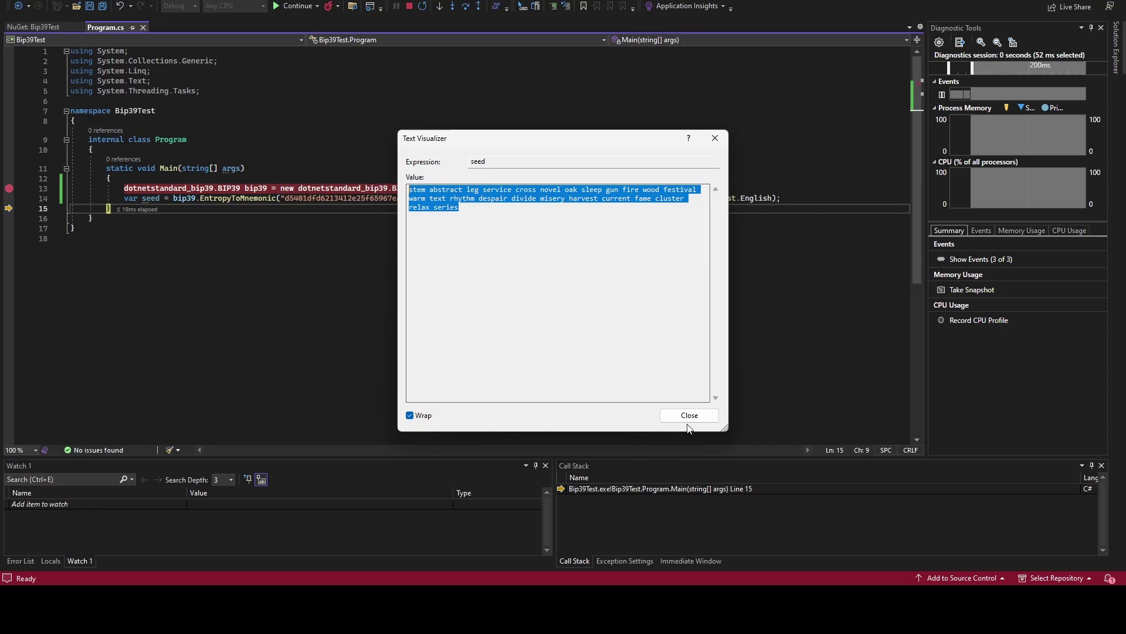
pyautogui.click(459, 247)
pyautogui.hotkey('ctrl', 'a')
pyautogui.rightClick(448, 199)
pyautogui.click(469, 239)
pyautogui.click(689, 417)
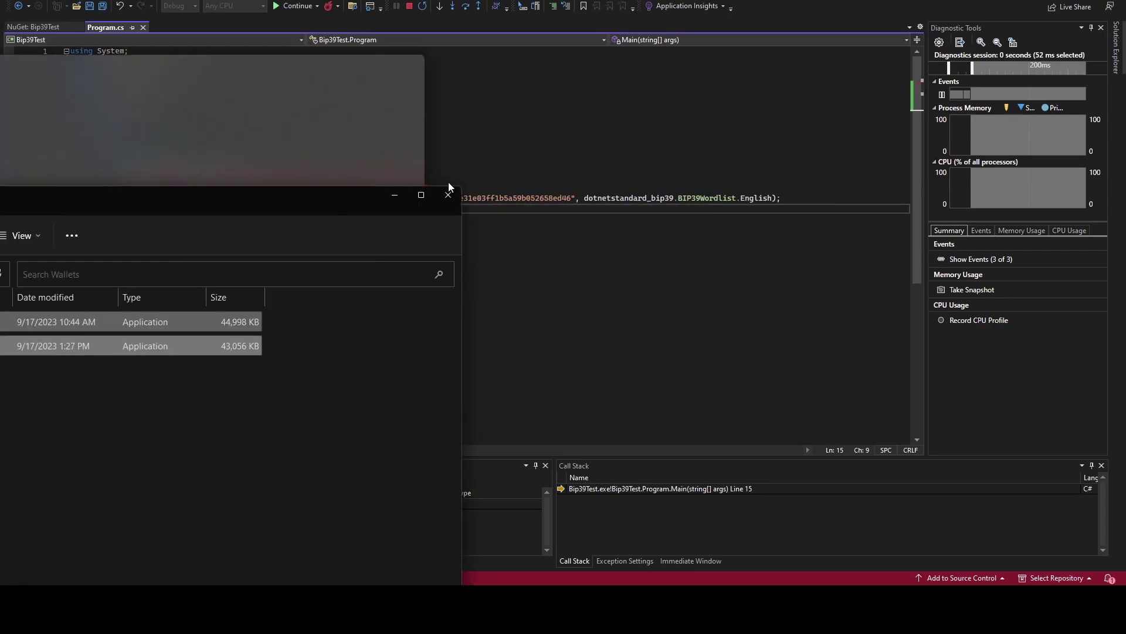
# - Reposition the Wallets folder window and select the electrum-4.4.6 application
pyautogui.moveTo(770, 148); pyautogui.dragTo(523, 72)
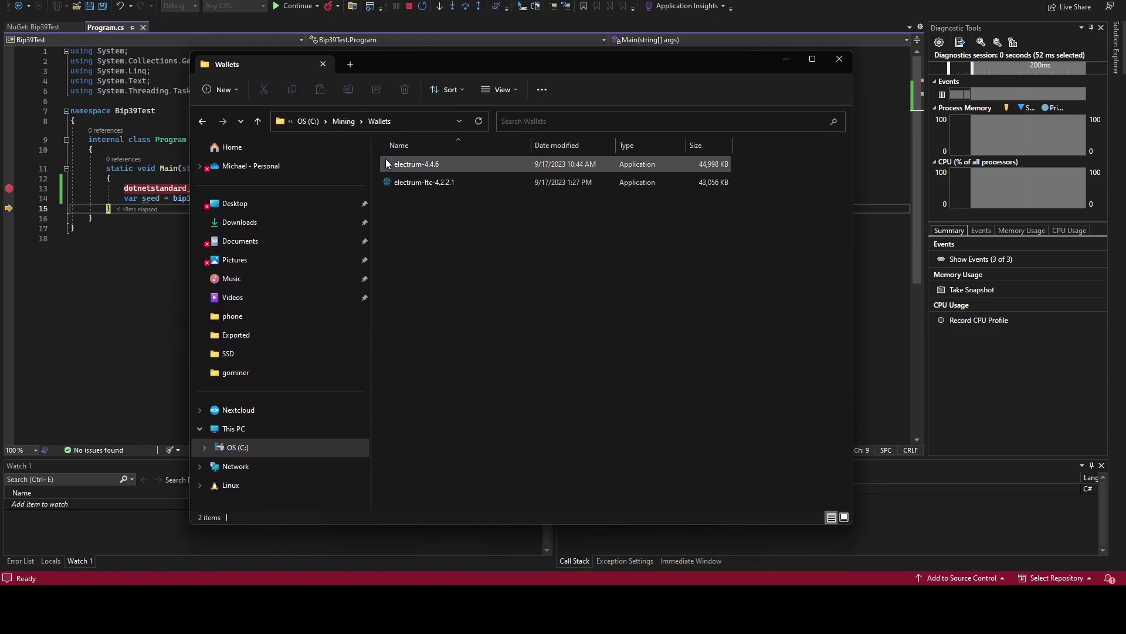
pyautogui.click(415, 164)
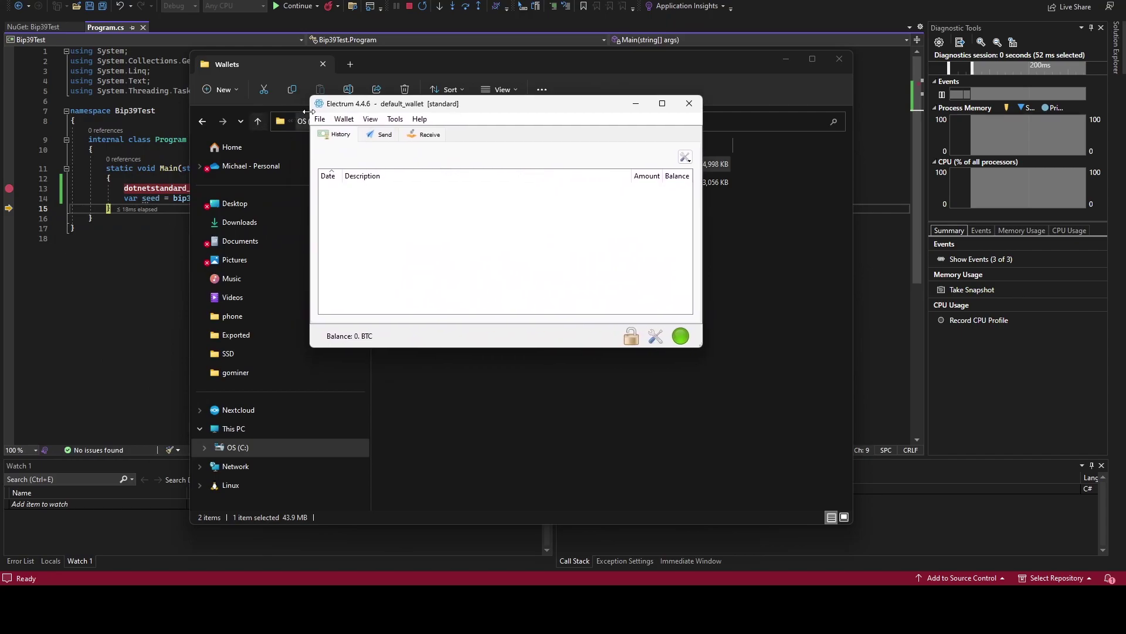
# - Start a new standard wallet_2 in Electrum, choosing to restore from an existing seed
pyautogui.click(319, 120)
pyautogui.click(348, 154)
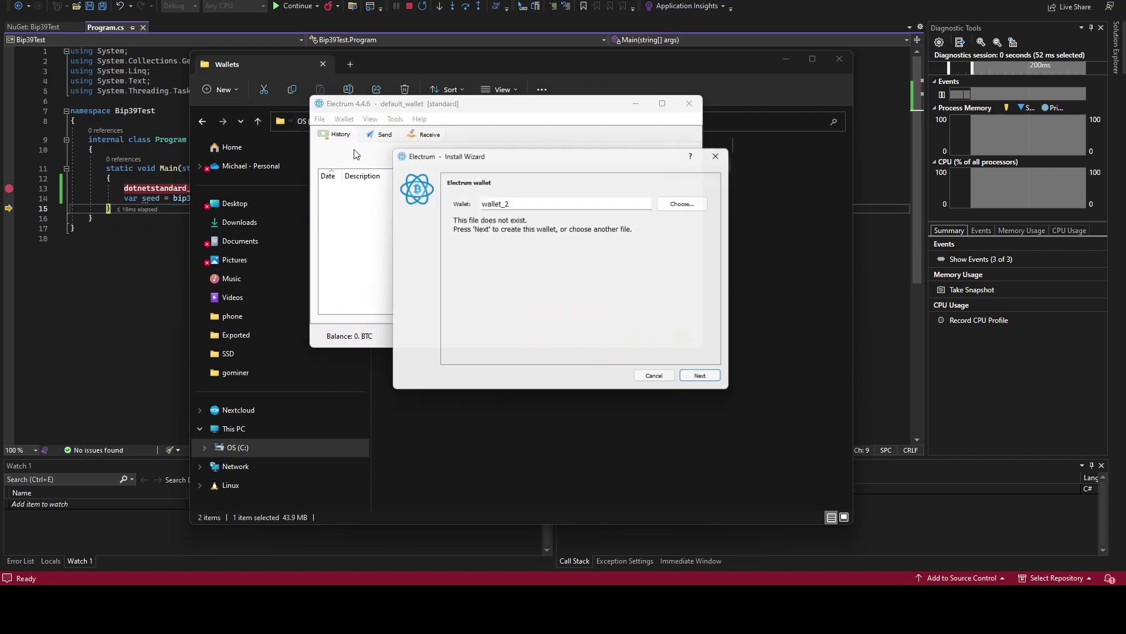
pyautogui.click(709, 382)
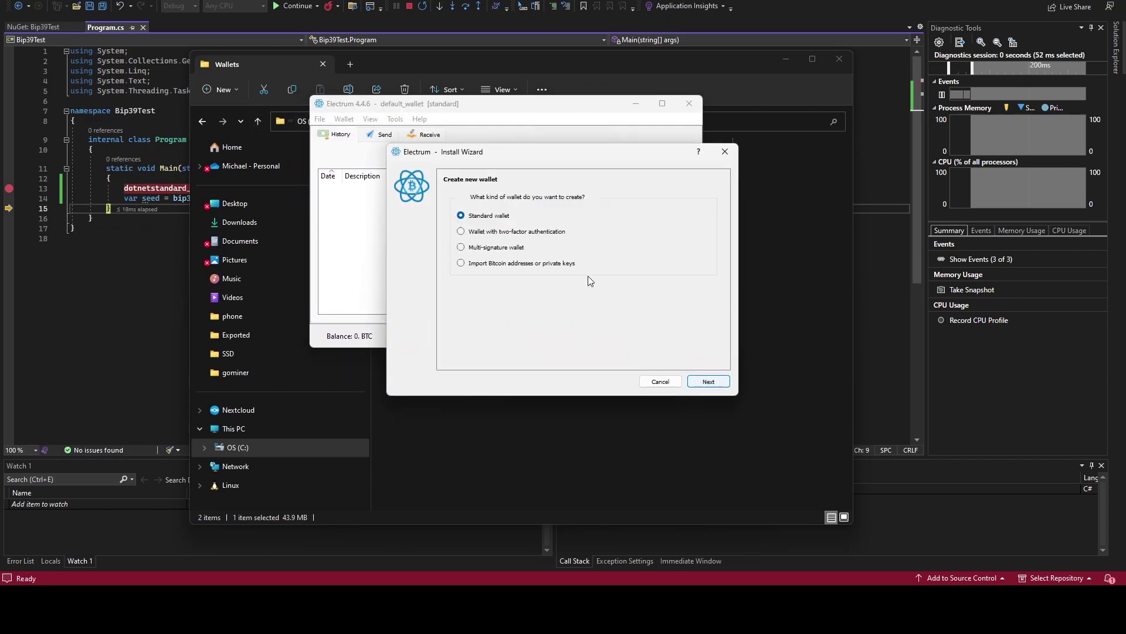
pyautogui.click(708, 381)
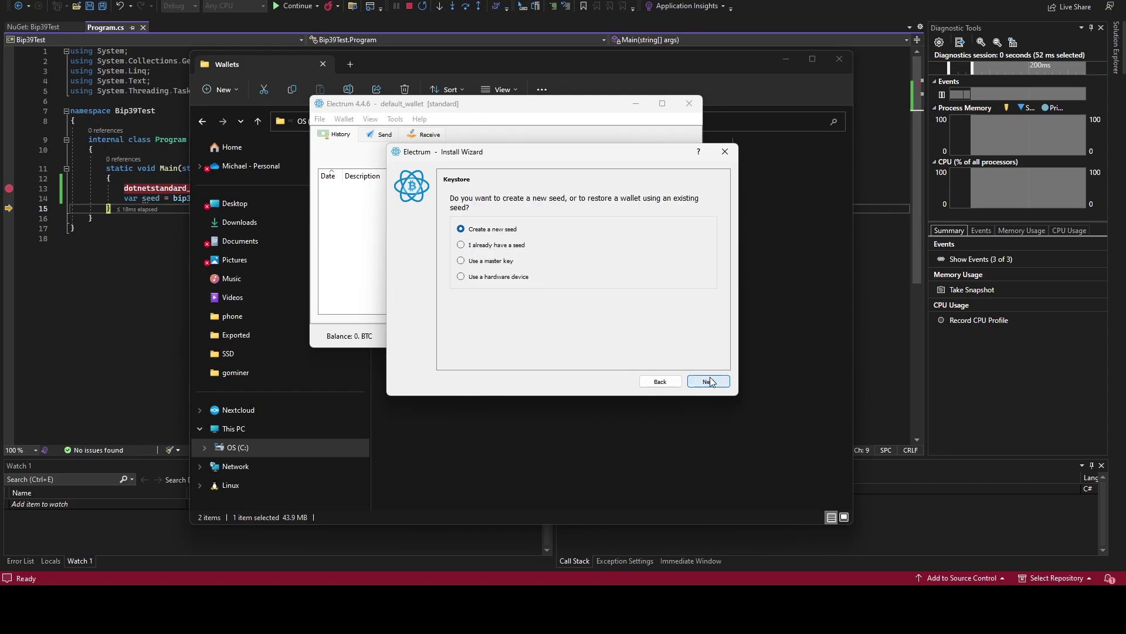
pyautogui.click(494, 245)
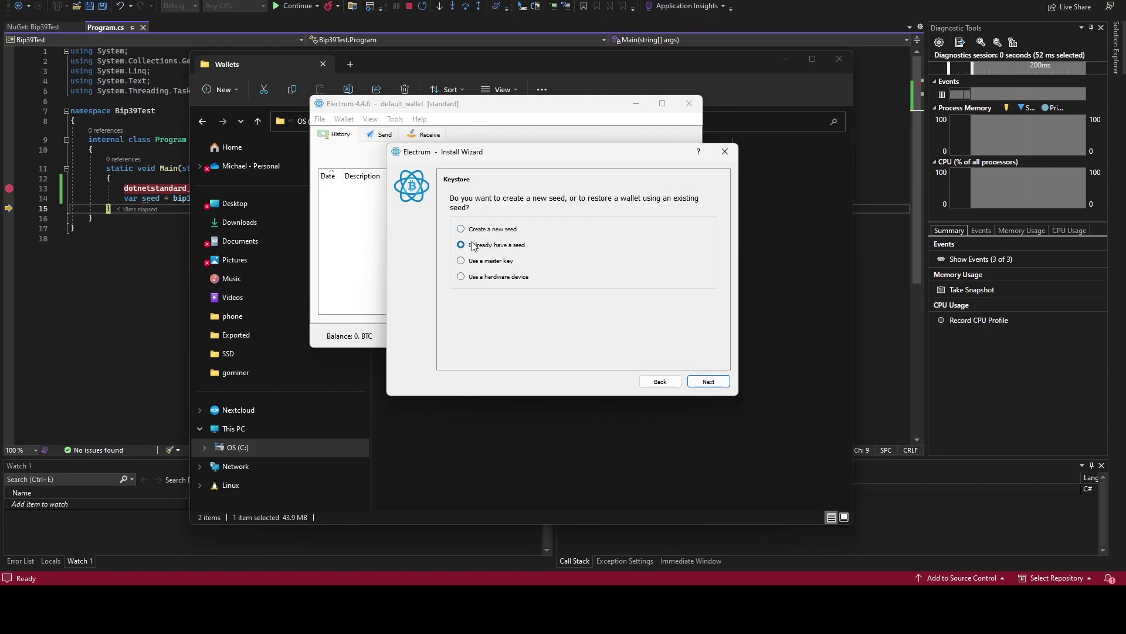
pyautogui.click(708, 382)
# - Paste the seed phrase, mark it as a BIP39 seed, and continue
pyautogui.hotkey('ctrl', 'v')
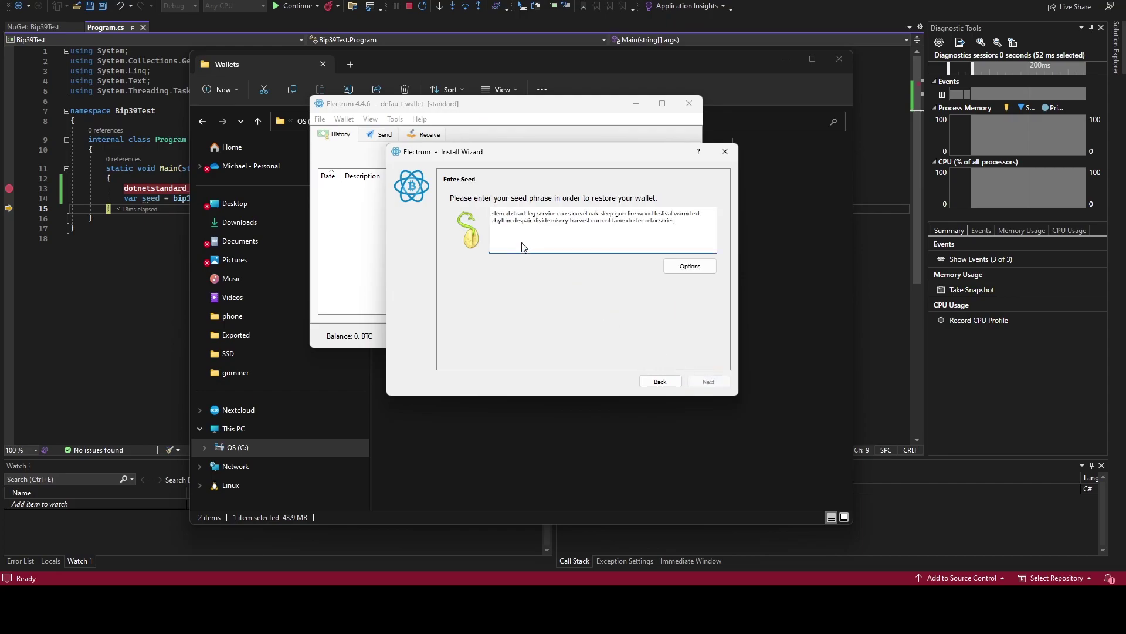
pyautogui.click(678, 269)
pyautogui.click(526, 280)
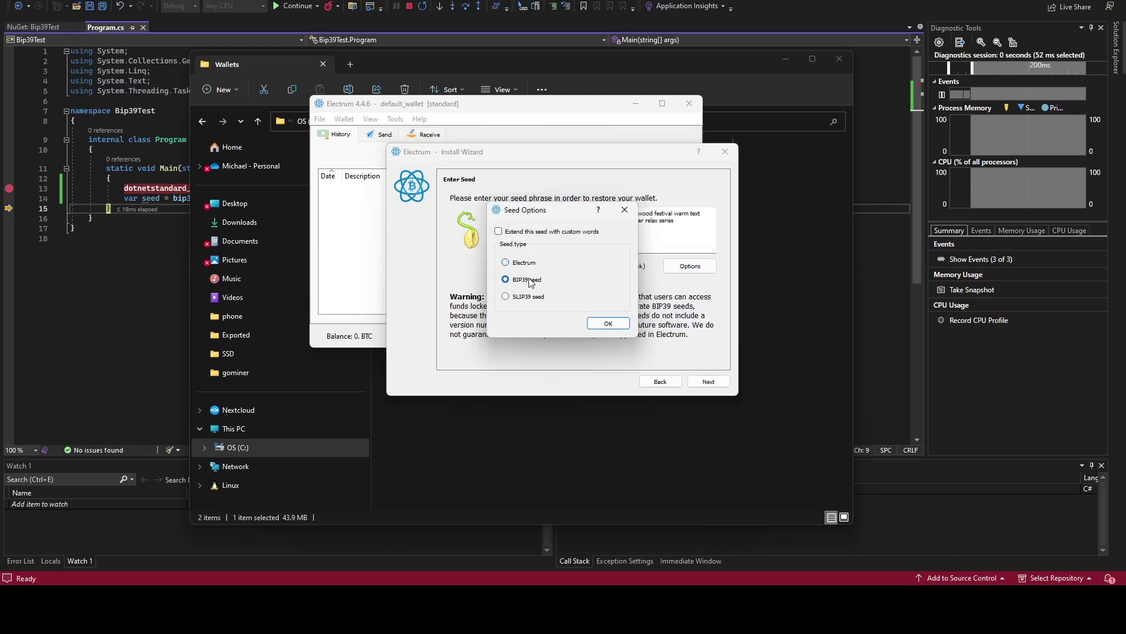
pyautogui.click(598, 323)
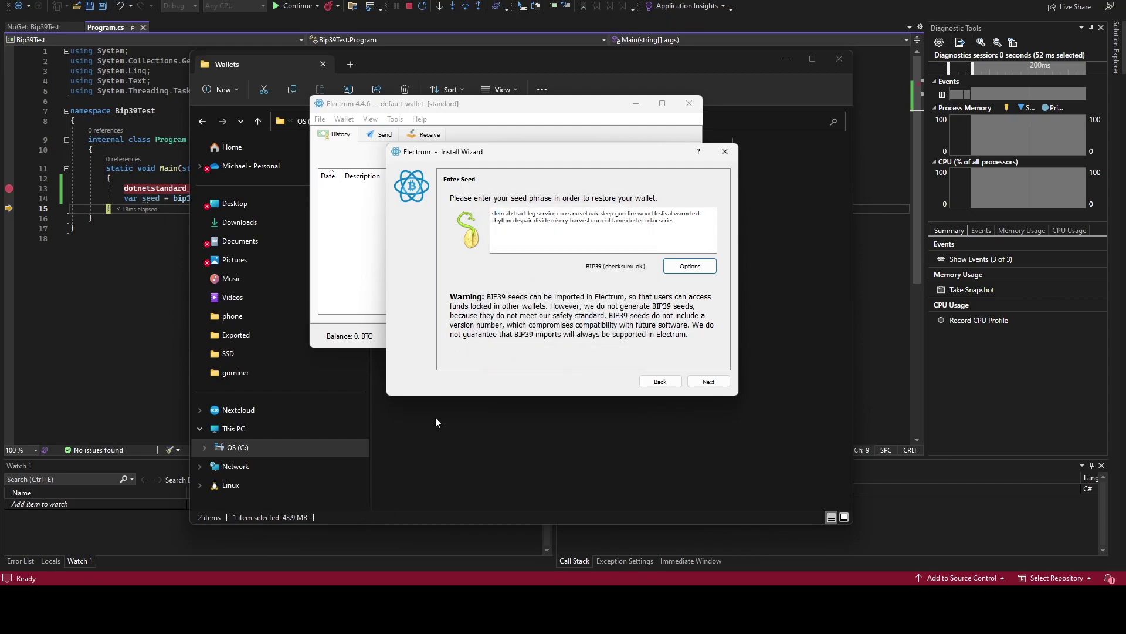
pyautogui.click(708, 381)
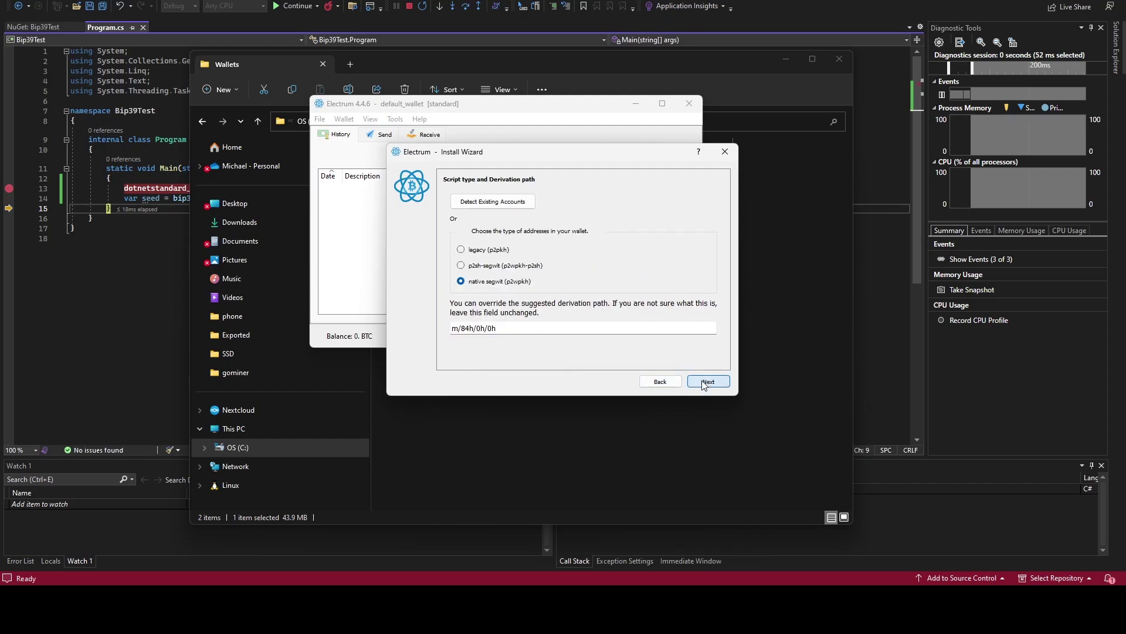
# - Detect existing accounts for the seed and dismiss the empty BIP39 recovery result
pyautogui.click(498, 201)
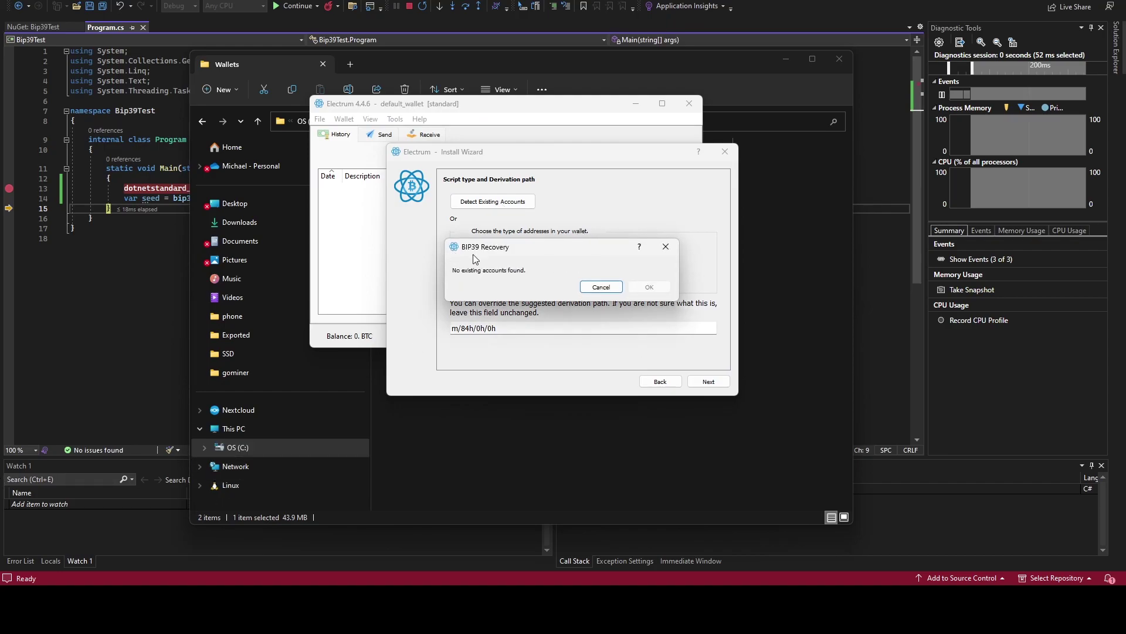
pyautogui.moveTo(542, 254); pyautogui.dragTo(554, 192)
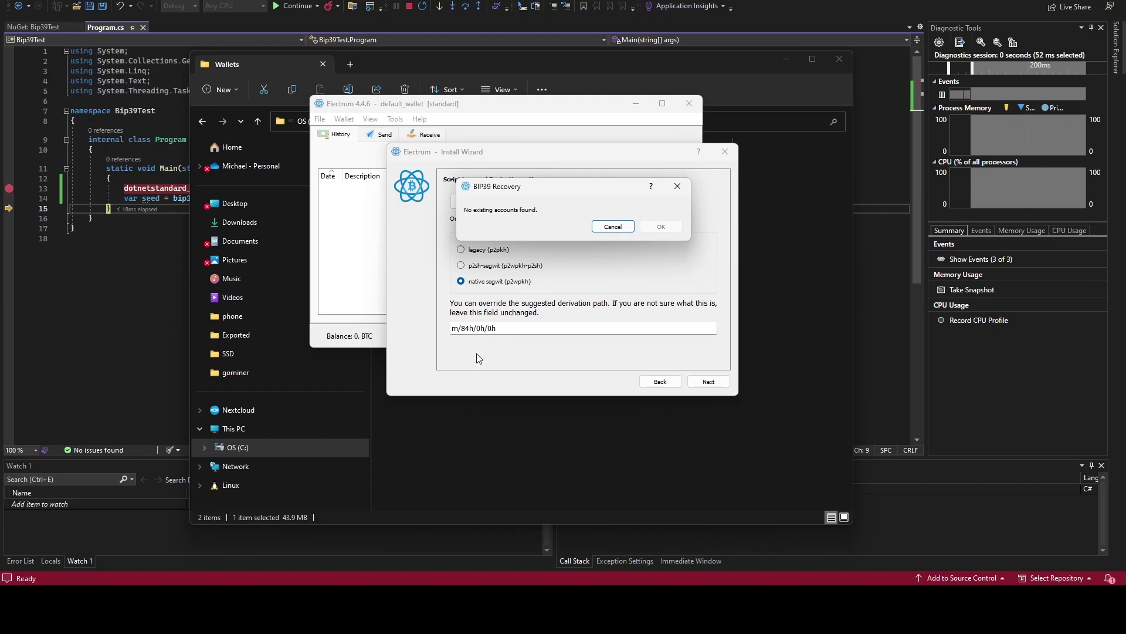
pyautogui.click(626, 228)
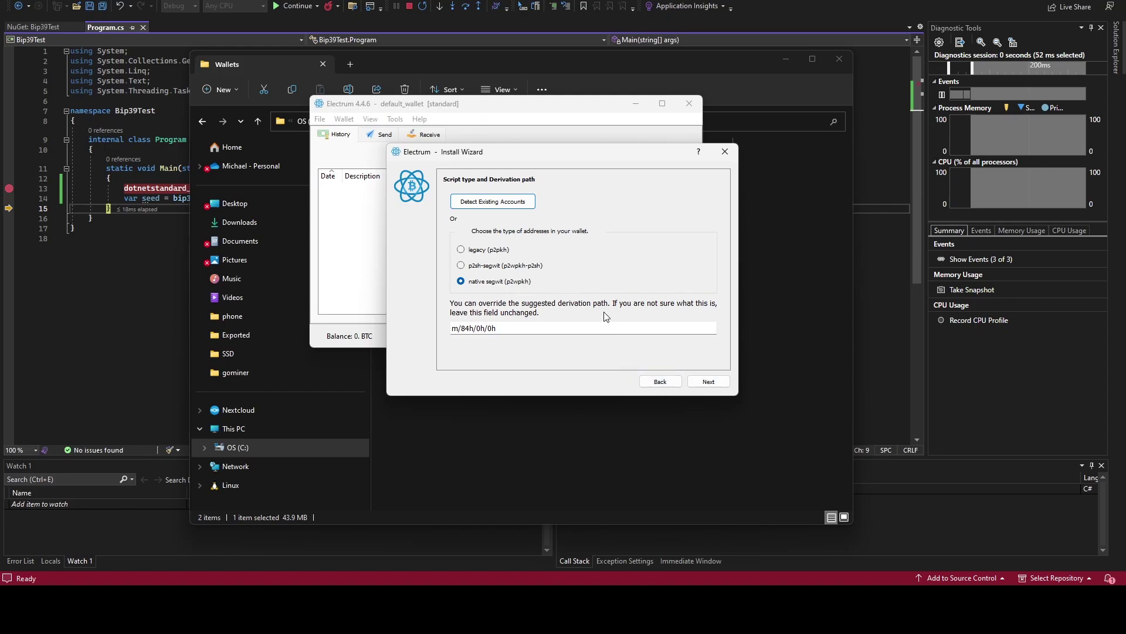
# - Step the wizard back three pages to the Create new wallet page
pyautogui.click(660, 382)
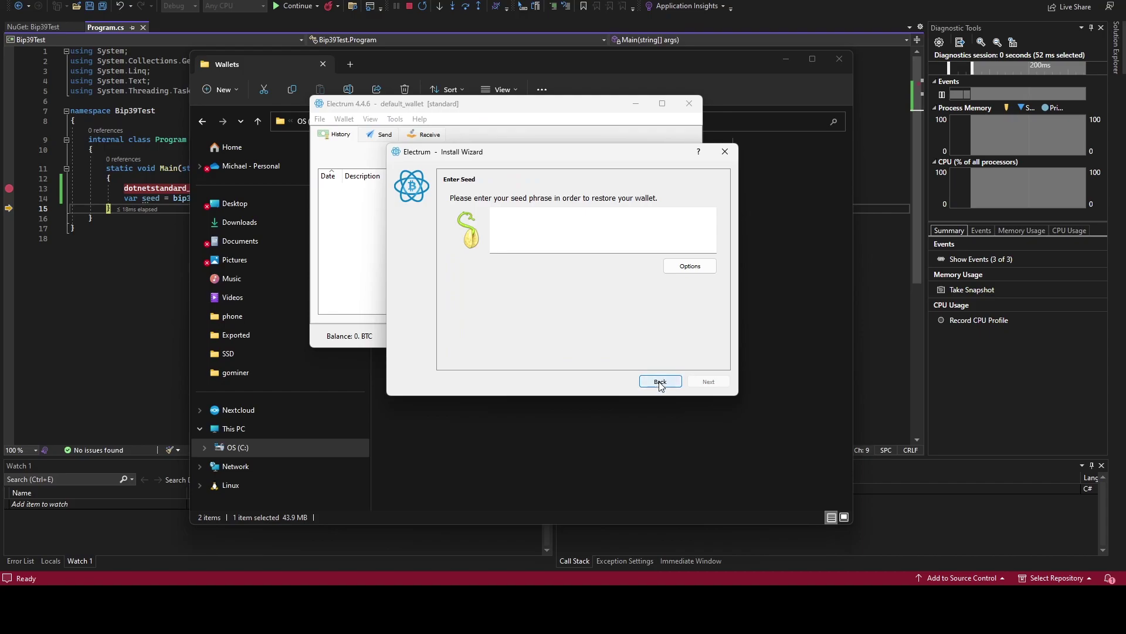
pyautogui.click(660, 382)
pyautogui.click(659, 382)
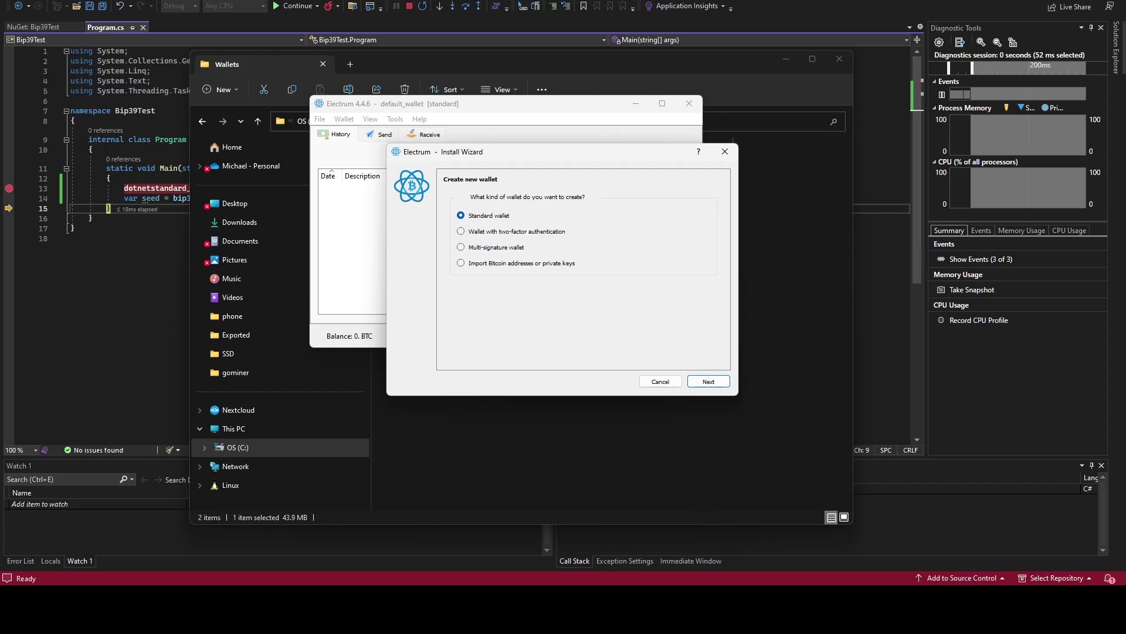
pyautogui.moveTo(784, 610)
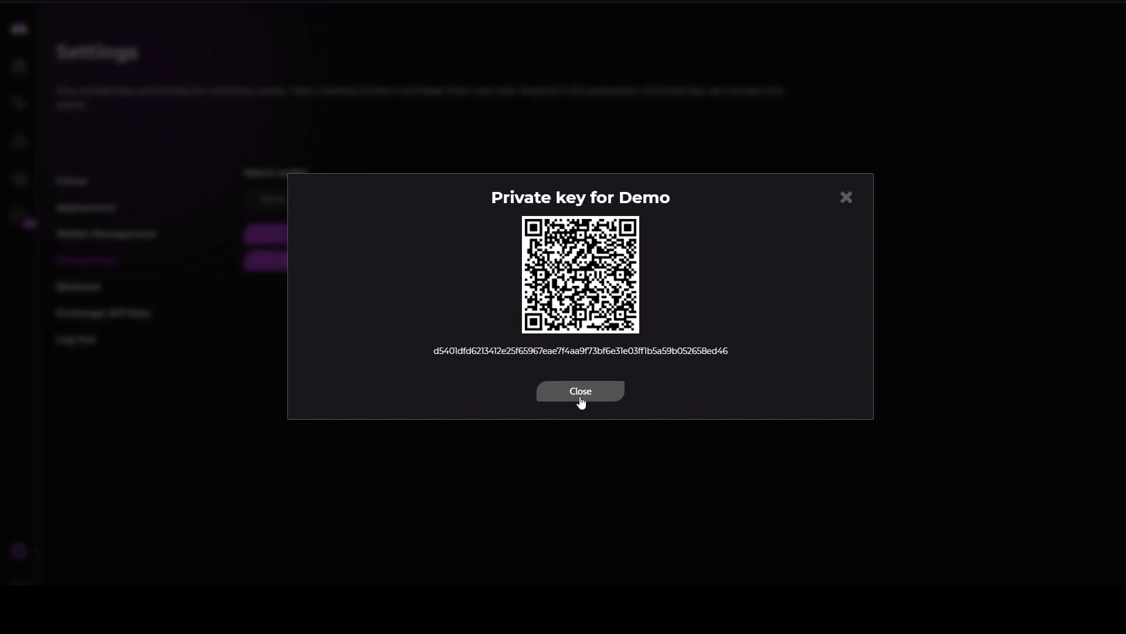
# - Close the Demo key window and show the Bitcoin WIF private key with its QR code
pyautogui.click(580, 391)
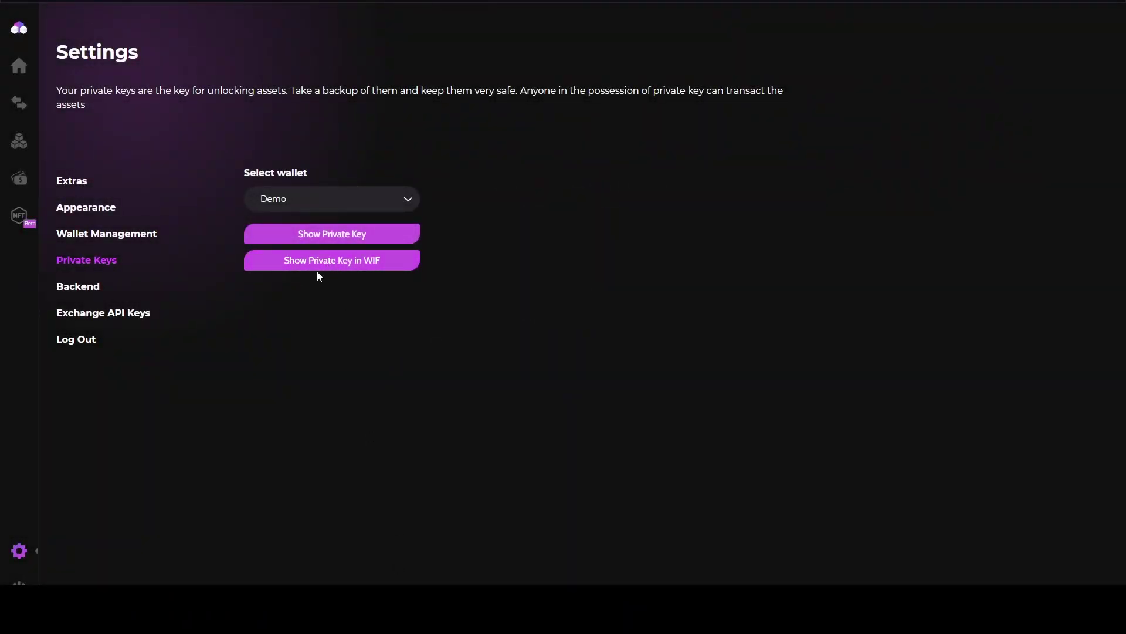
pyautogui.click(352, 261)
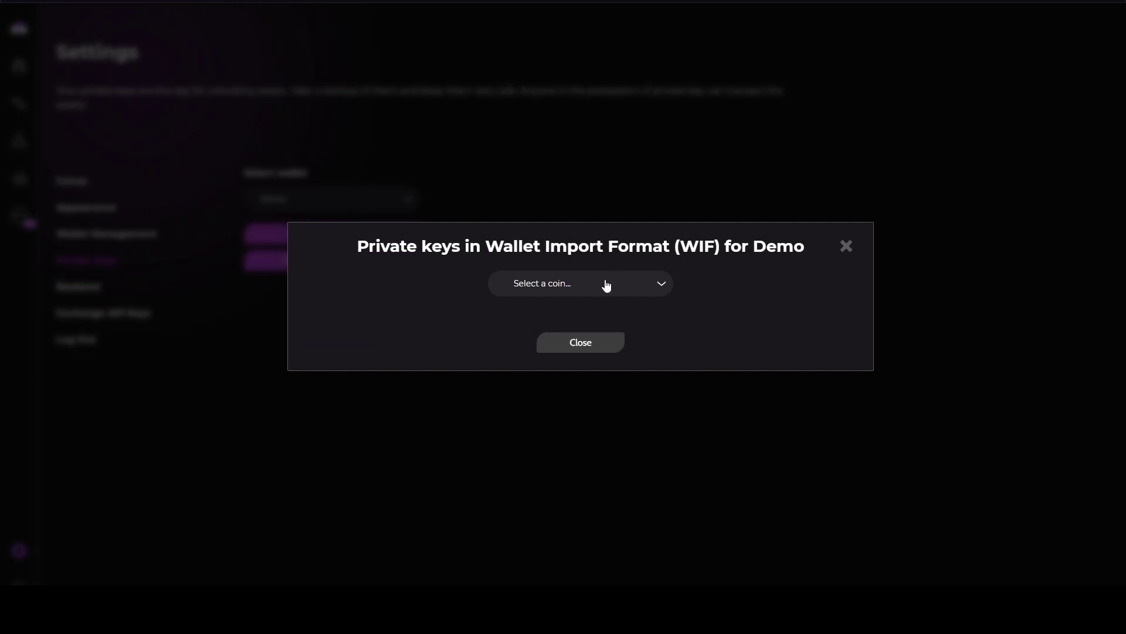
pyautogui.click(638, 280)
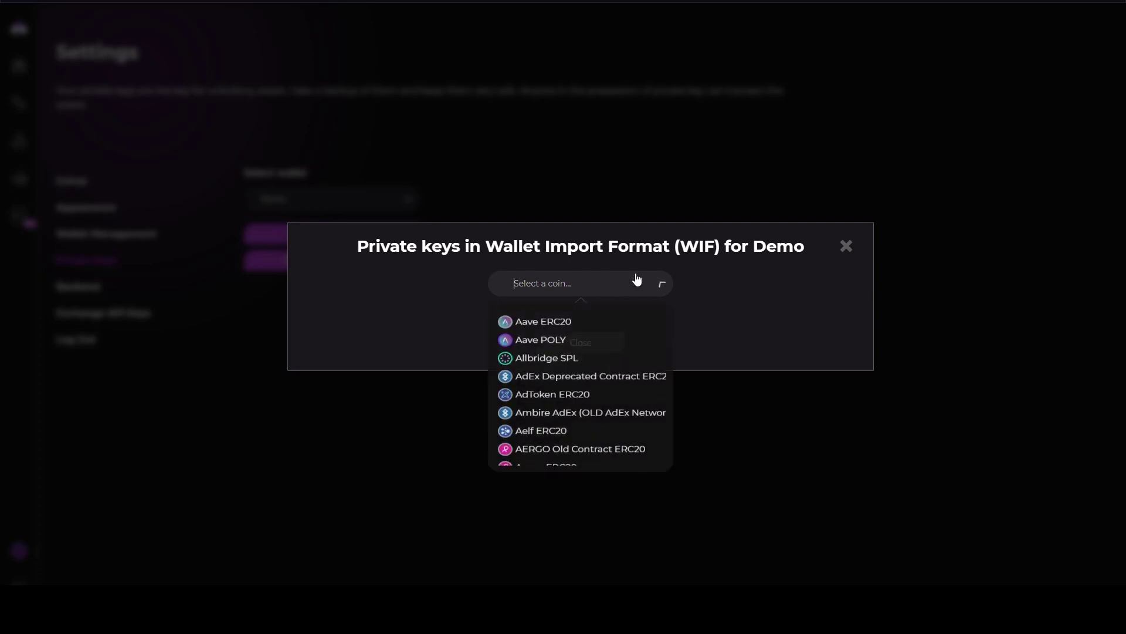
pyautogui.write('bitcoin')
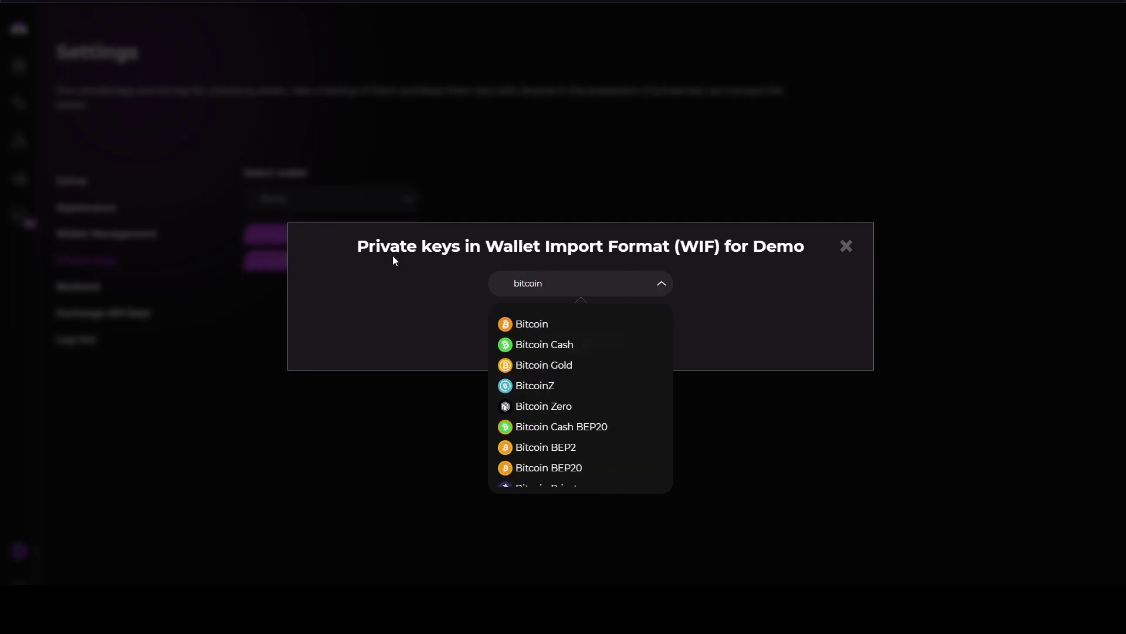
pyautogui.click(520, 326)
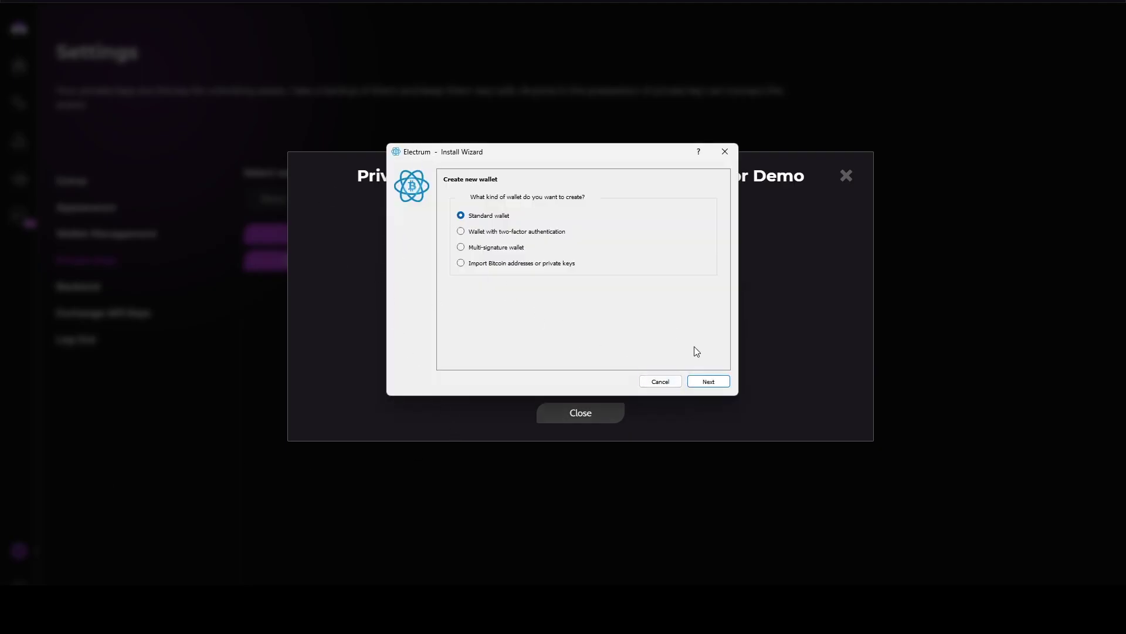
# - Create imported wallet_2 from the pasted Bitcoin WIF key, with no password
pyautogui.click(662, 382)
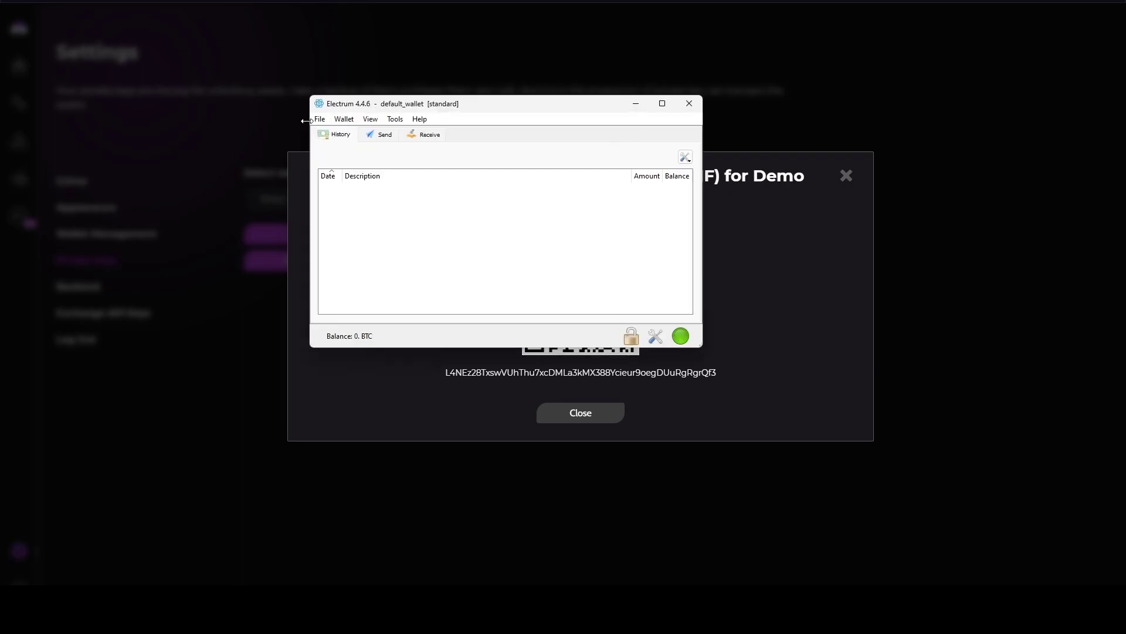
pyautogui.click(320, 120)
pyautogui.click(378, 153)
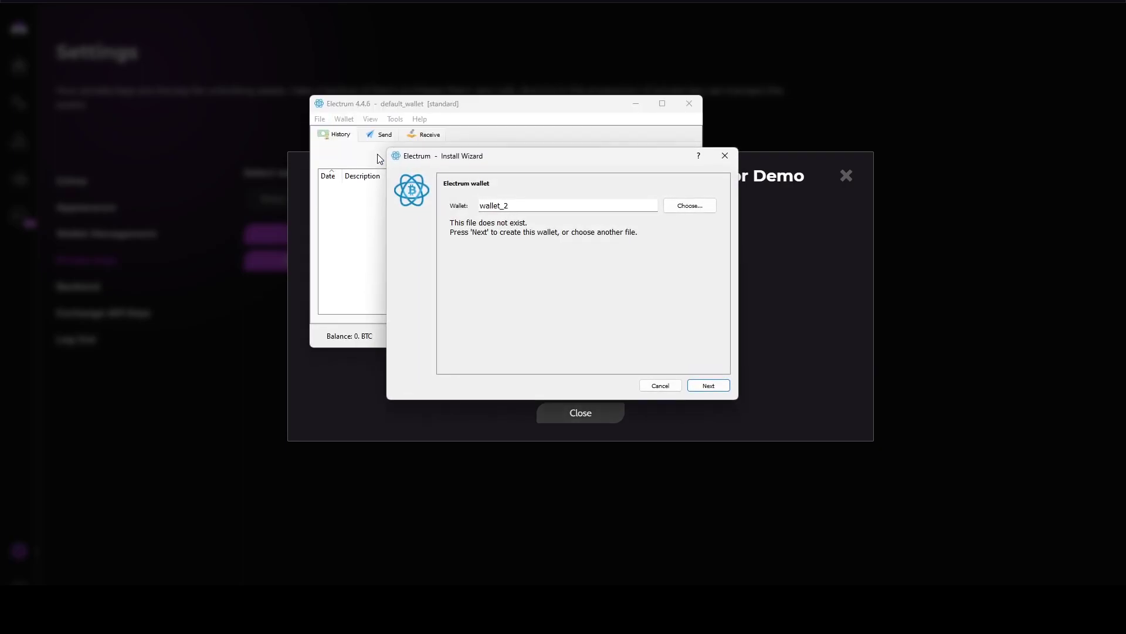
pyautogui.click(707, 385)
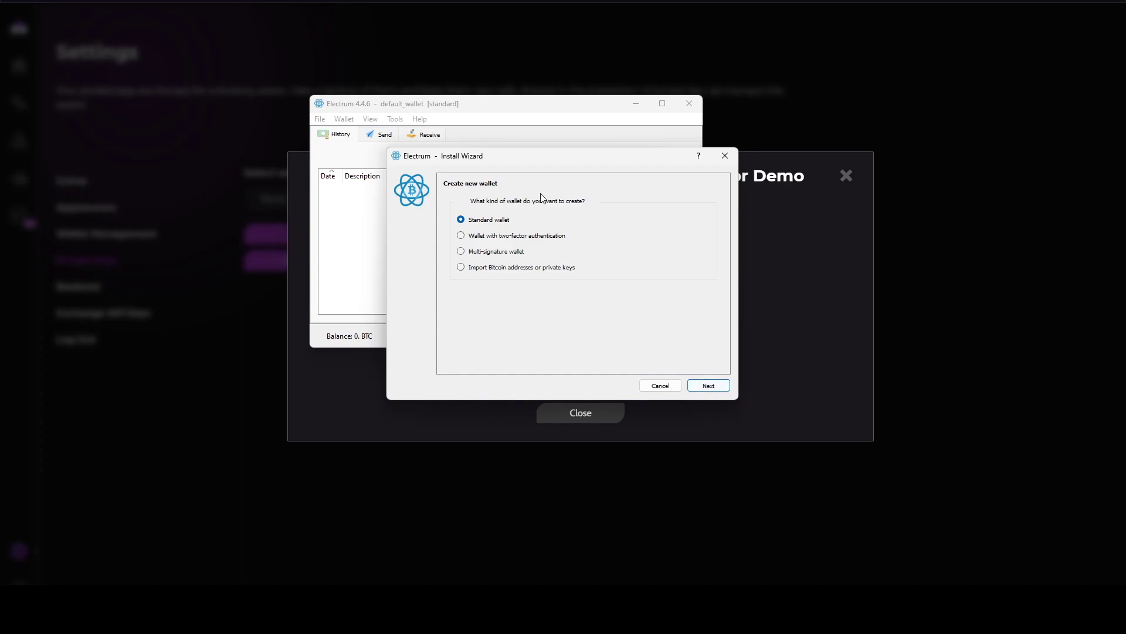
pyautogui.click(462, 267)
pyautogui.click(710, 385)
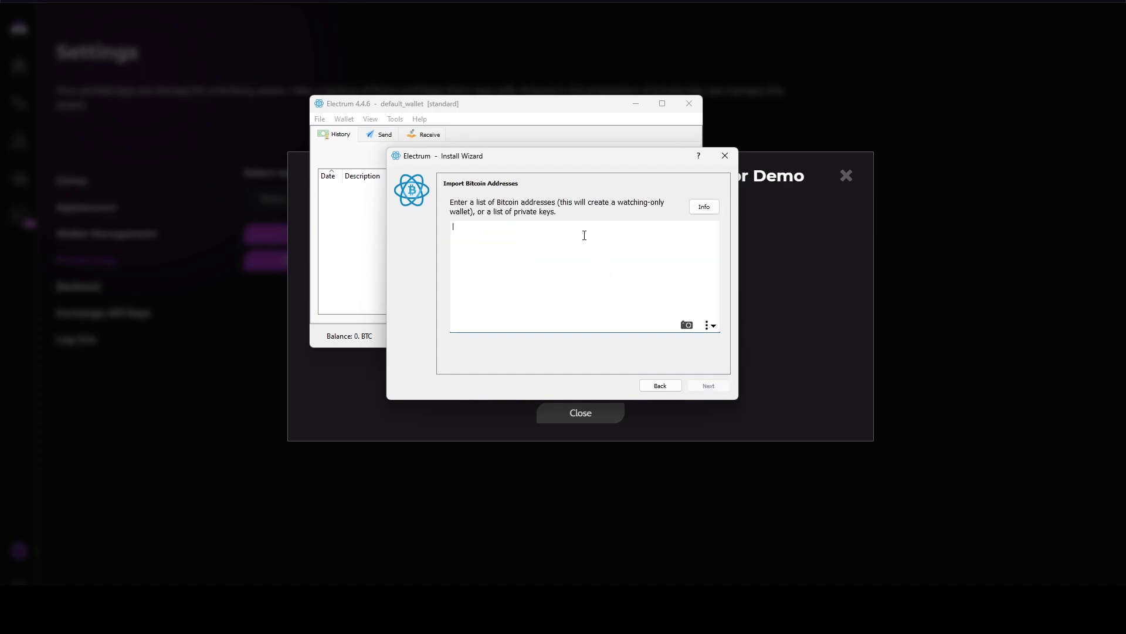
pyautogui.hotkey('ctrl', 'v')
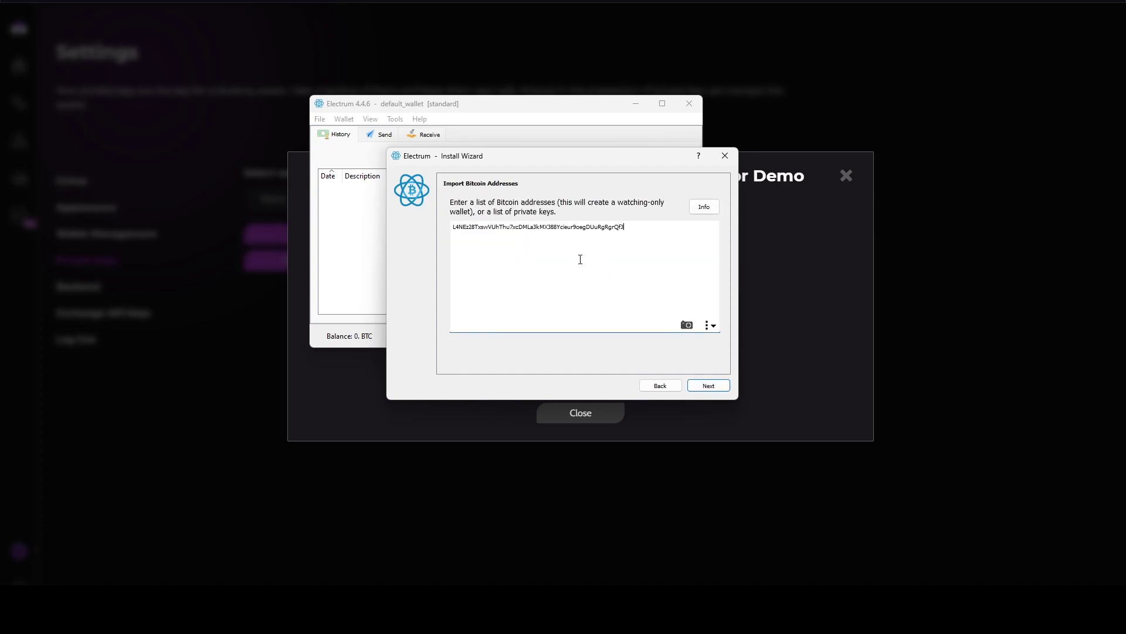
pyautogui.click(724, 389)
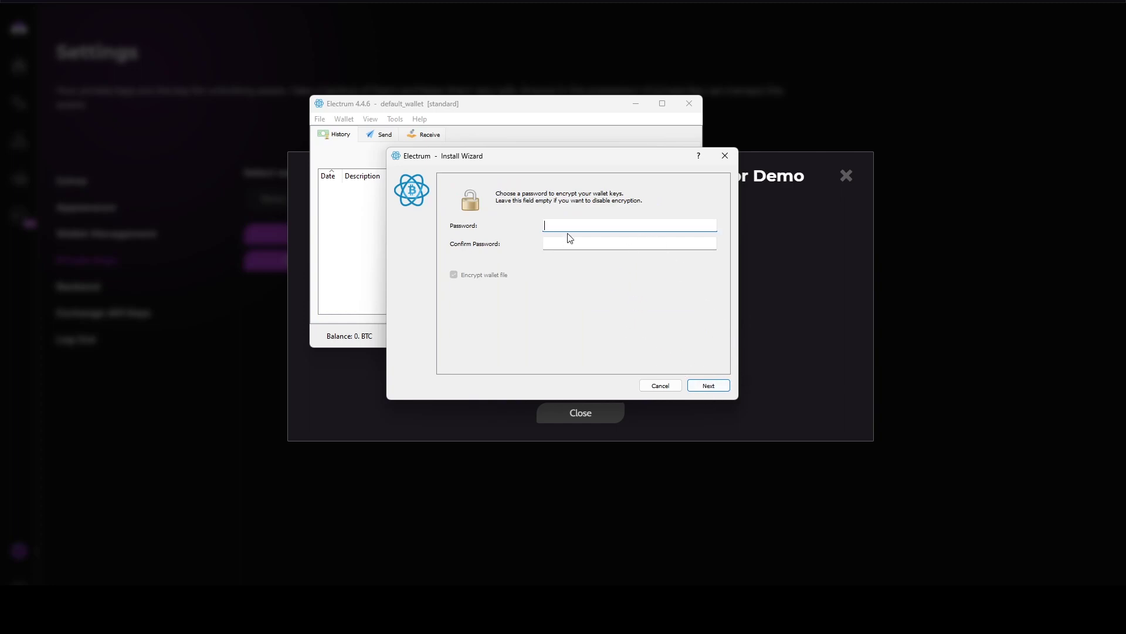
pyautogui.click(714, 386)
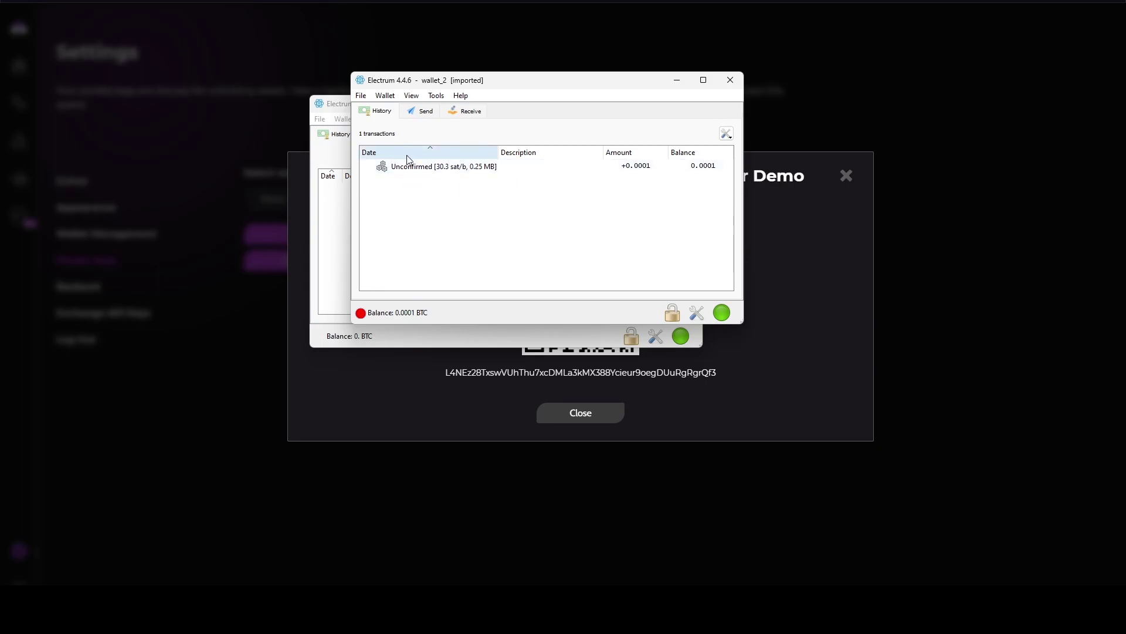
pyautogui.moveTo(409, 169)
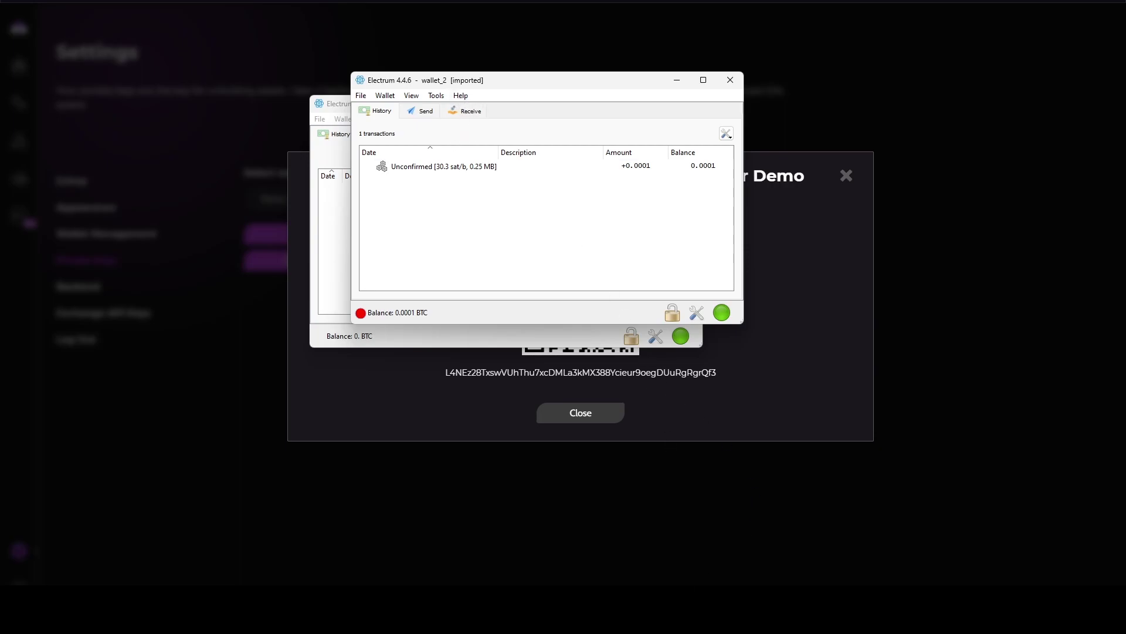
# - Launch electrum-ltc-4.2.2.1 and choose Import Litecoin addresses or private keys in its wizard
pyautogui.hotkey('alt', 'Tab')
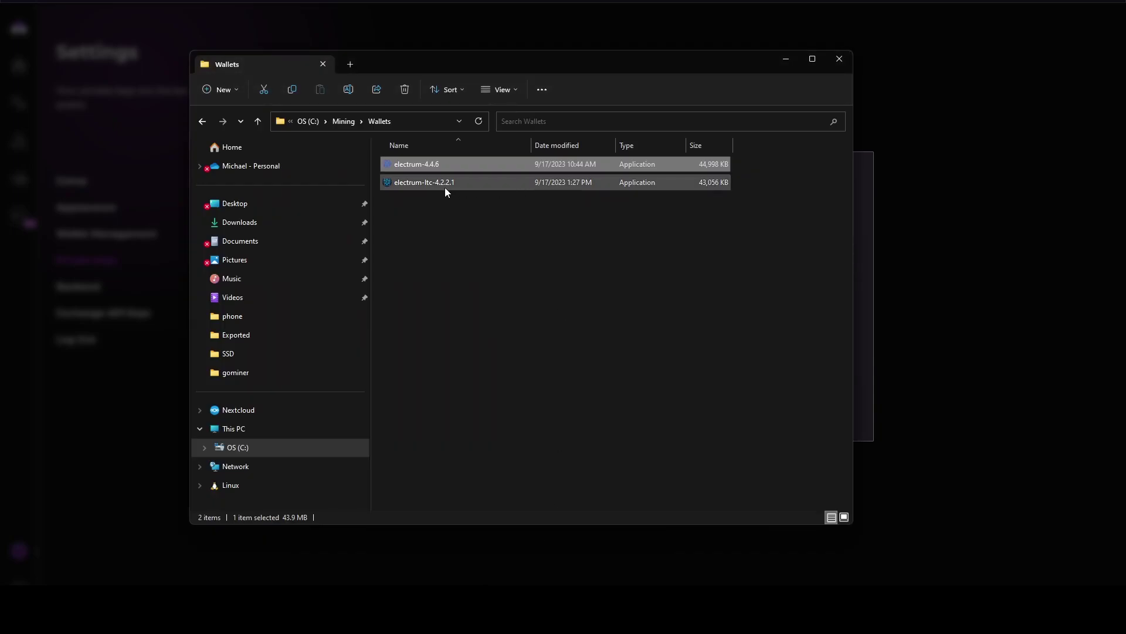
pyautogui.doubleClick(441, 183)
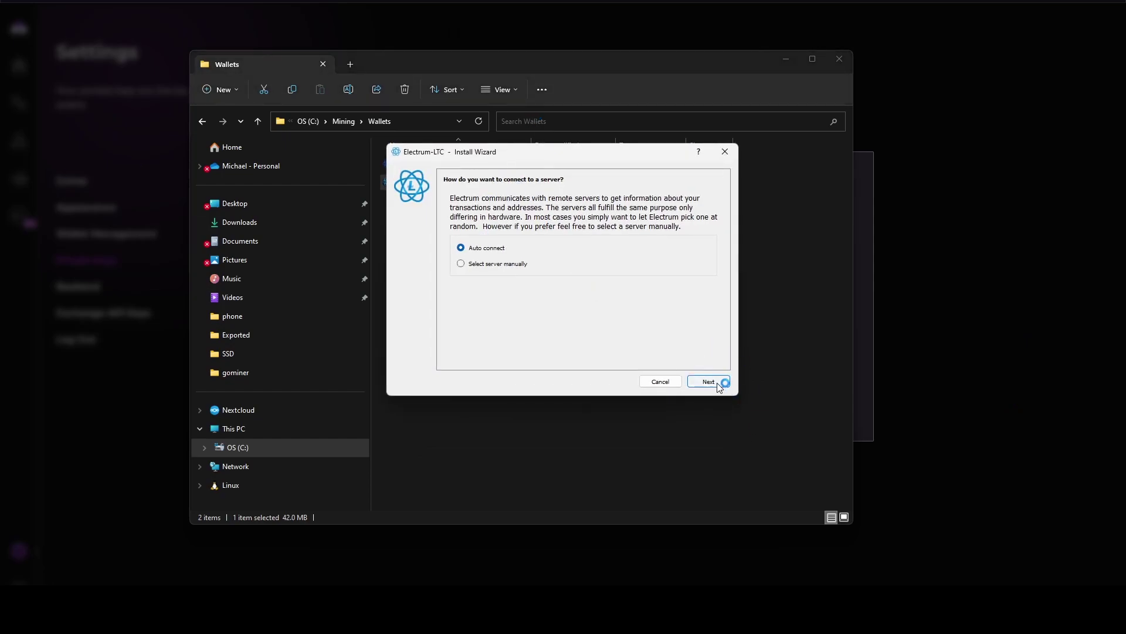
pyautogui.click(713, 382)
pyautogui.click(725, 386)
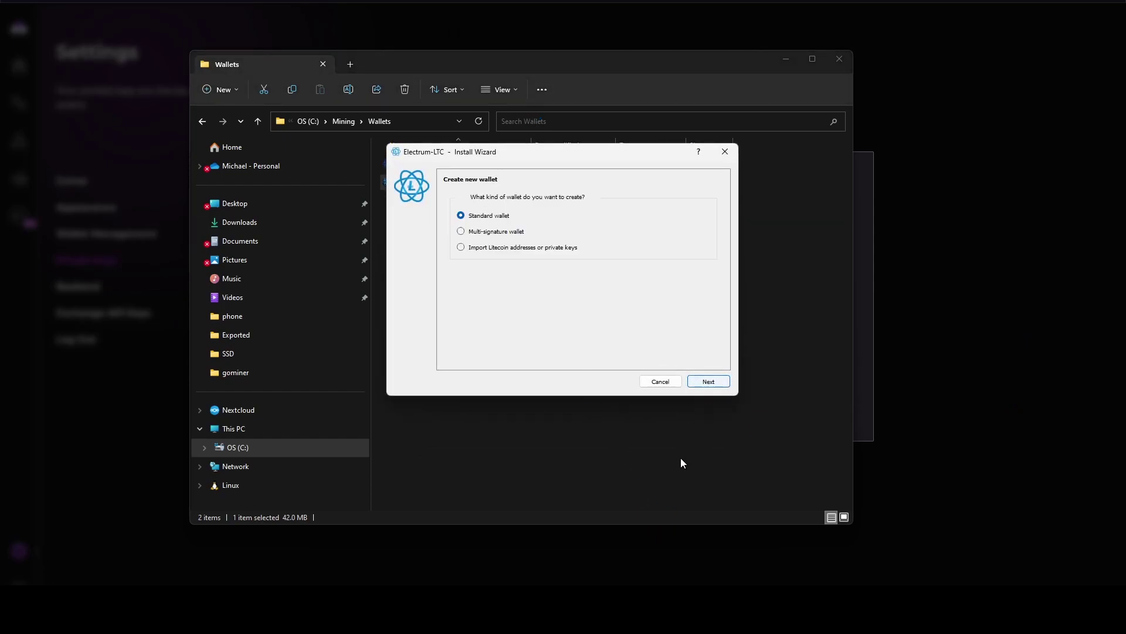
pyautogui.click(515, 249)
pyautogui.click(698, 384)
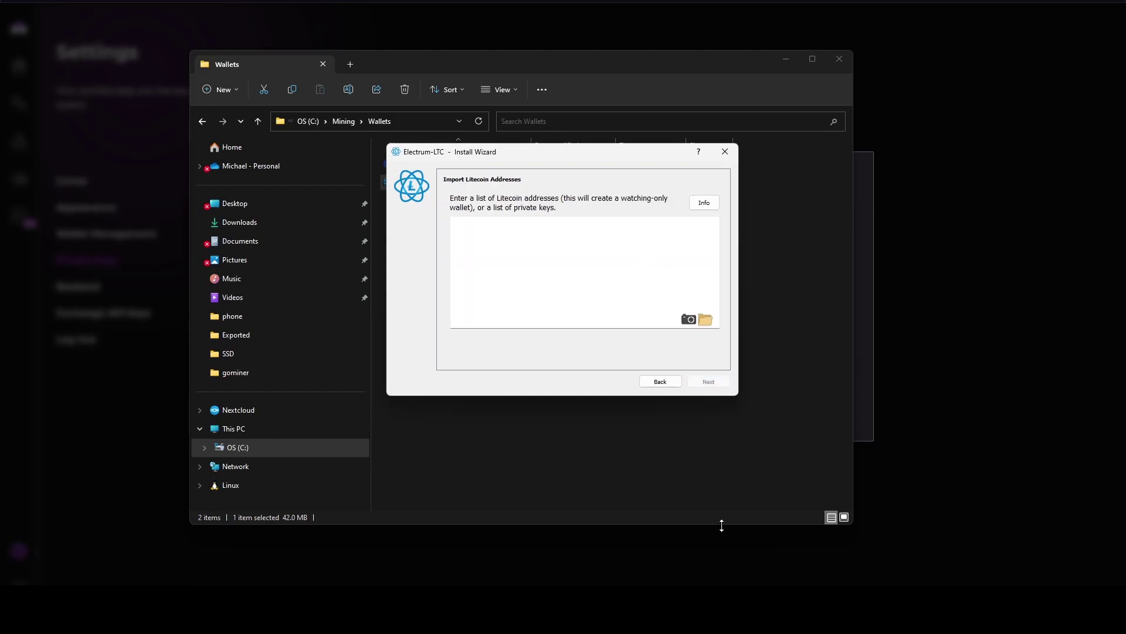
# - Switch Zelcore's WIF key display to Litecoin by searching 'lite' in the coin list
pyautogui.hotkey('alt', 'Tab')
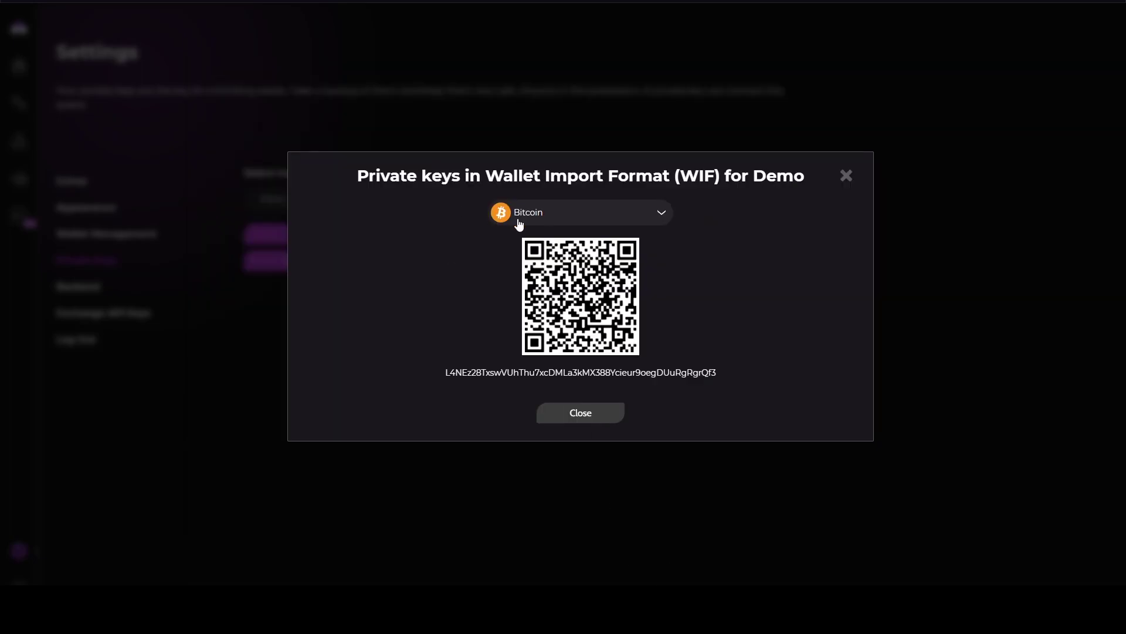
pyautogui.click(548, 223)
pyautogui.write('lite')
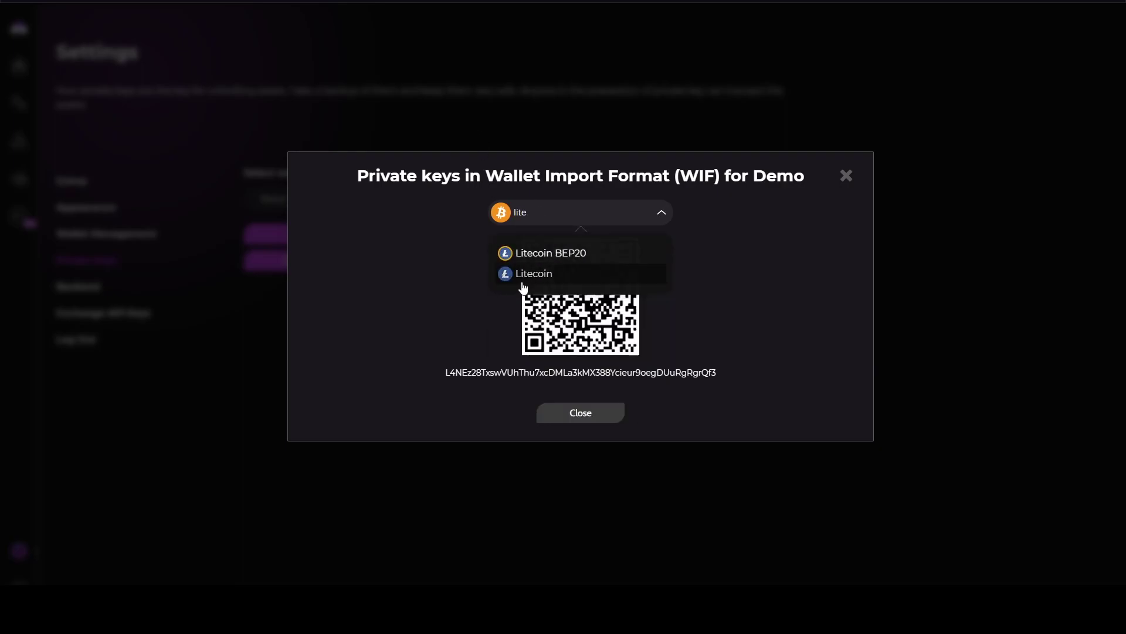
pyautogui.click(531, 274)
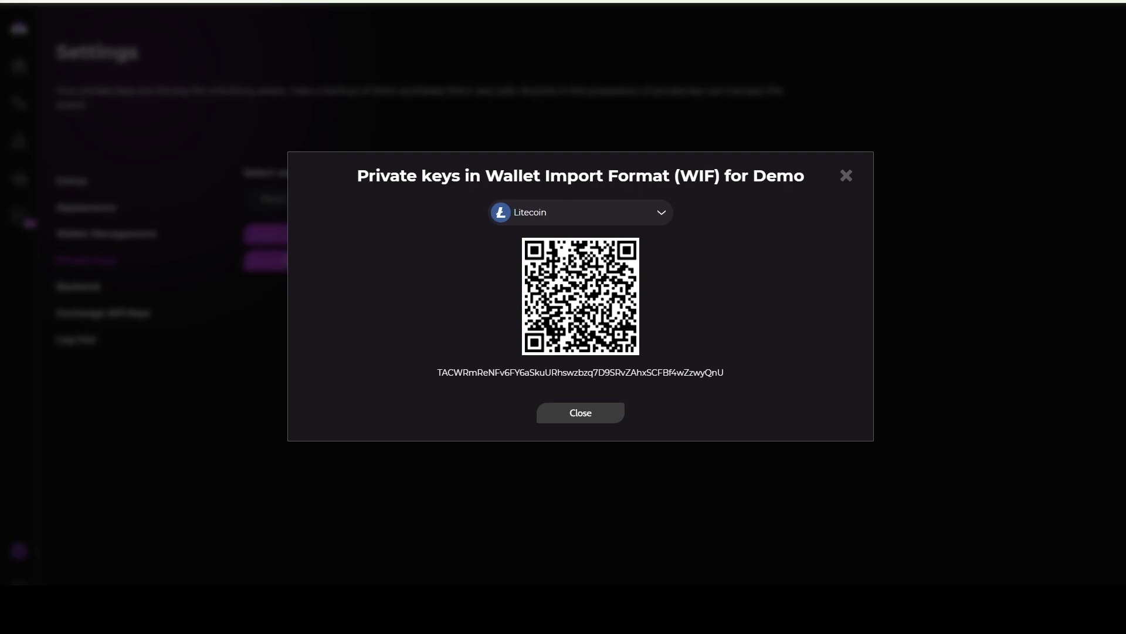
# - Import the pasted Litecoin WIF key into Electrum-LTC with no password, declining update checks
pyautogui.hotkey('alt', 'Tab')
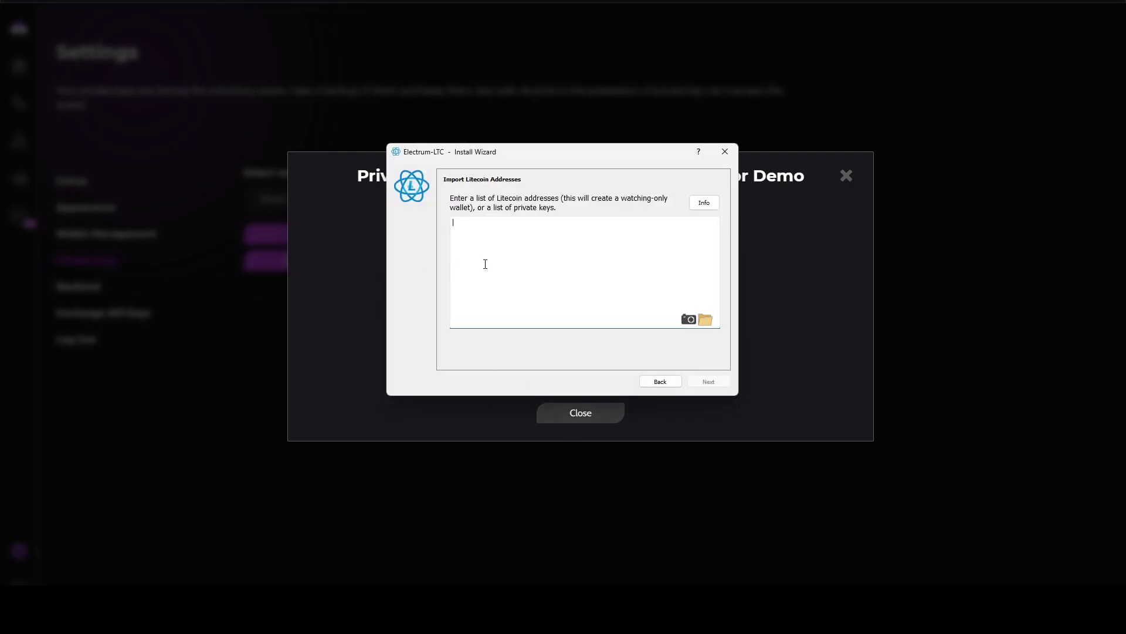
pyautogui.hotkey('ctrl', 'v')
pyautogui.click(709, 381)
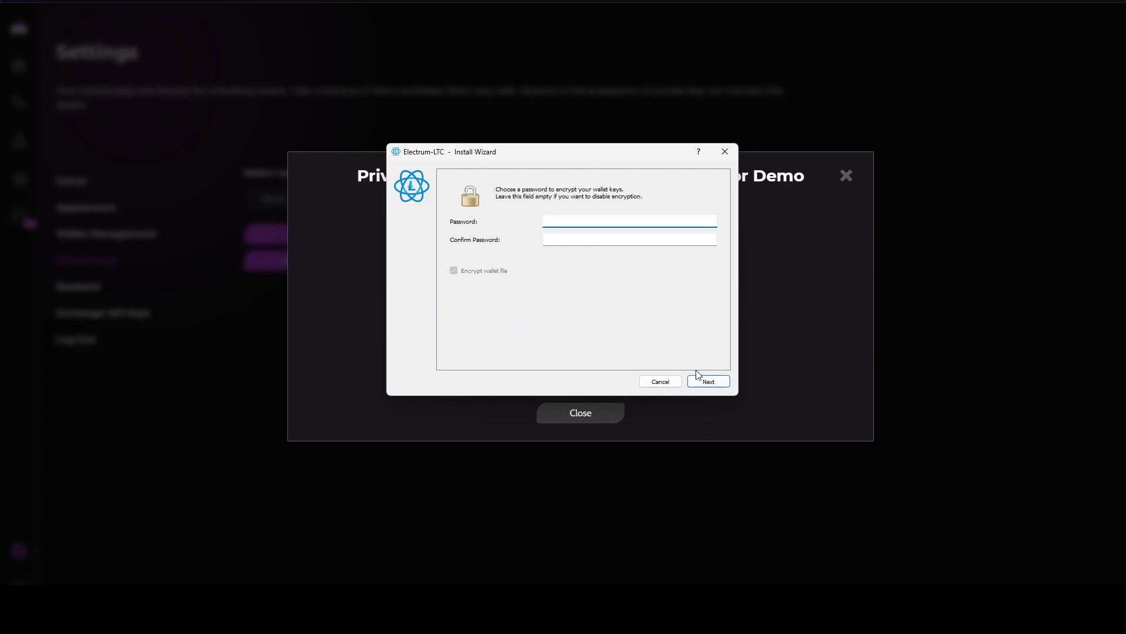
pyautogui.click(663, 497)
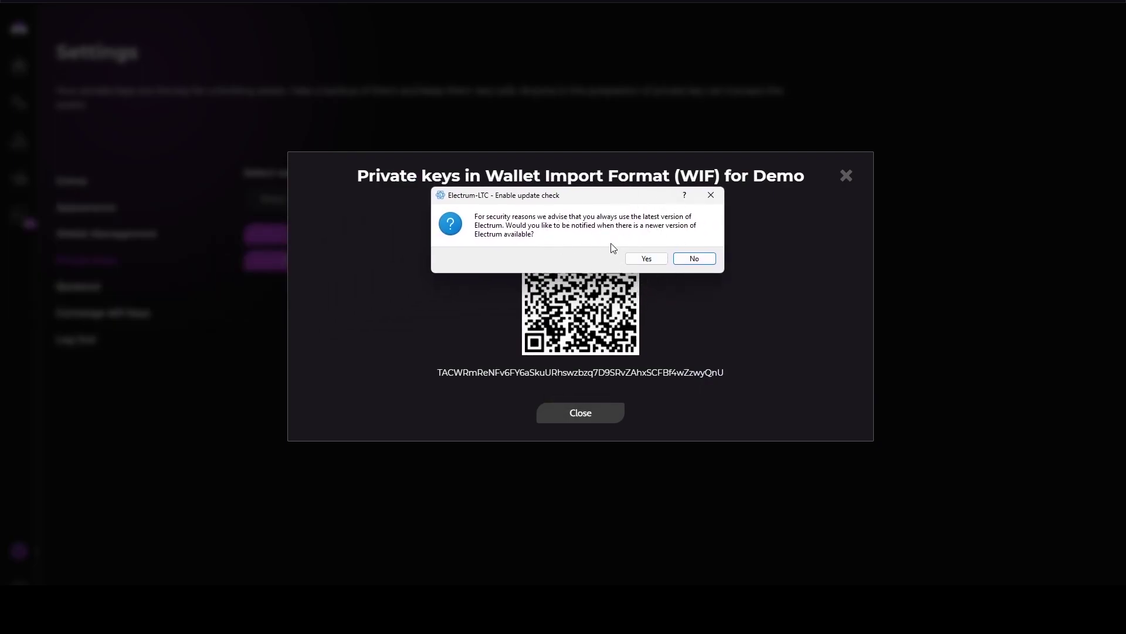
pyautogui.click(677, 262)
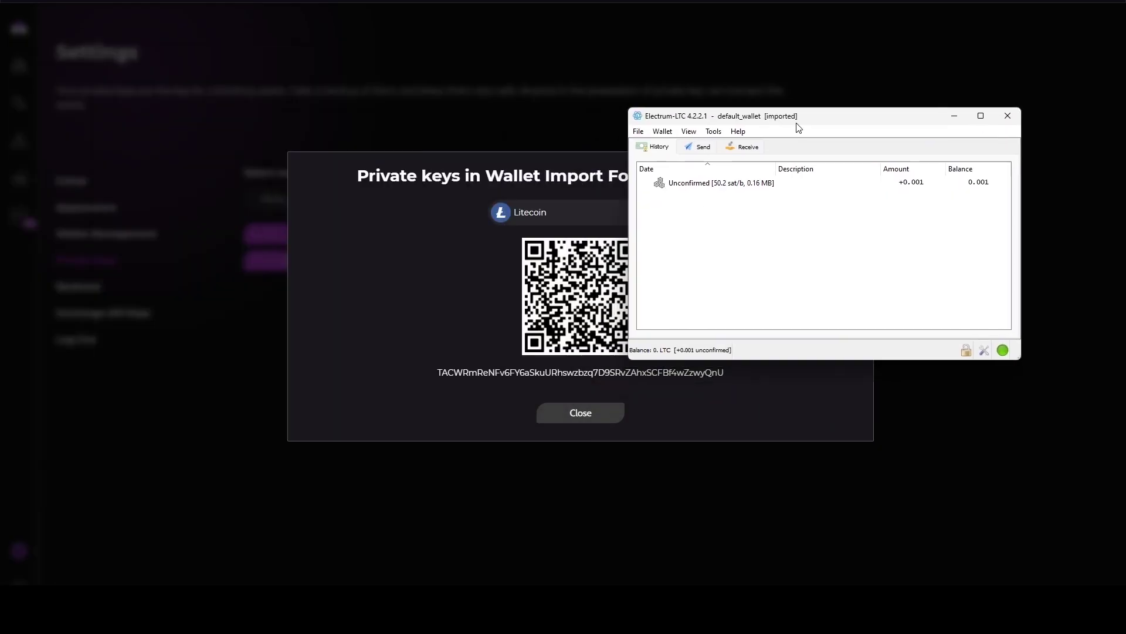
pyautogui.moveTo(797, 125); pyautogui.dragTo(586, 113)
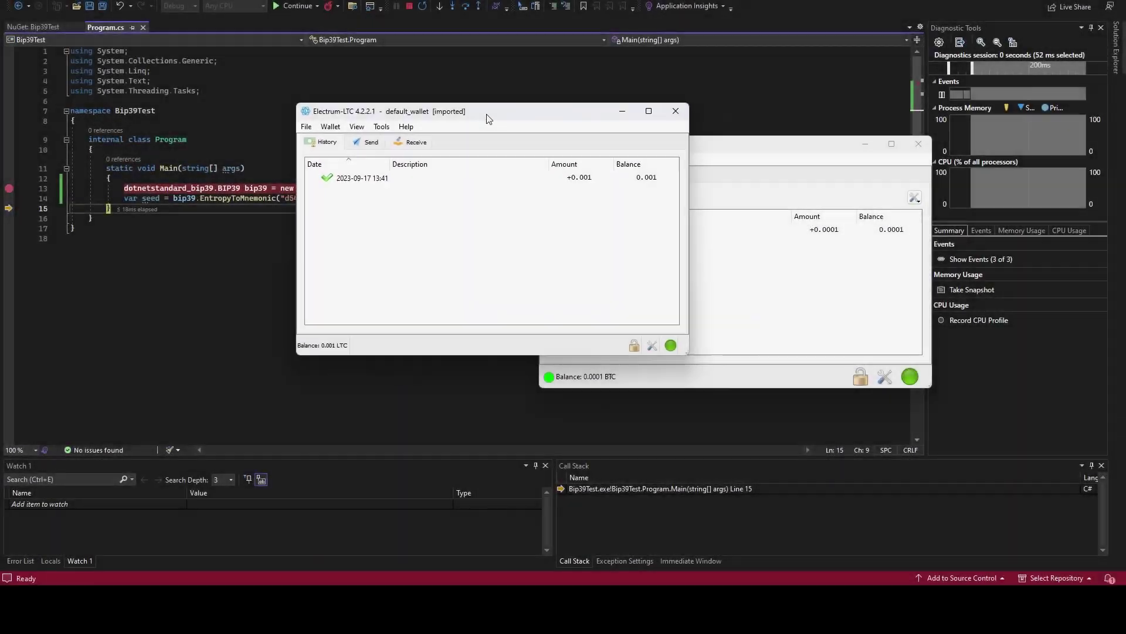
# - Send Electrum's maximum Bitcoin amount, 0.00006314 BTC after fees, to the Zelcore Income address
pyautogui.moveTo(488, 121); pyautogui.dragTo(292, 123)
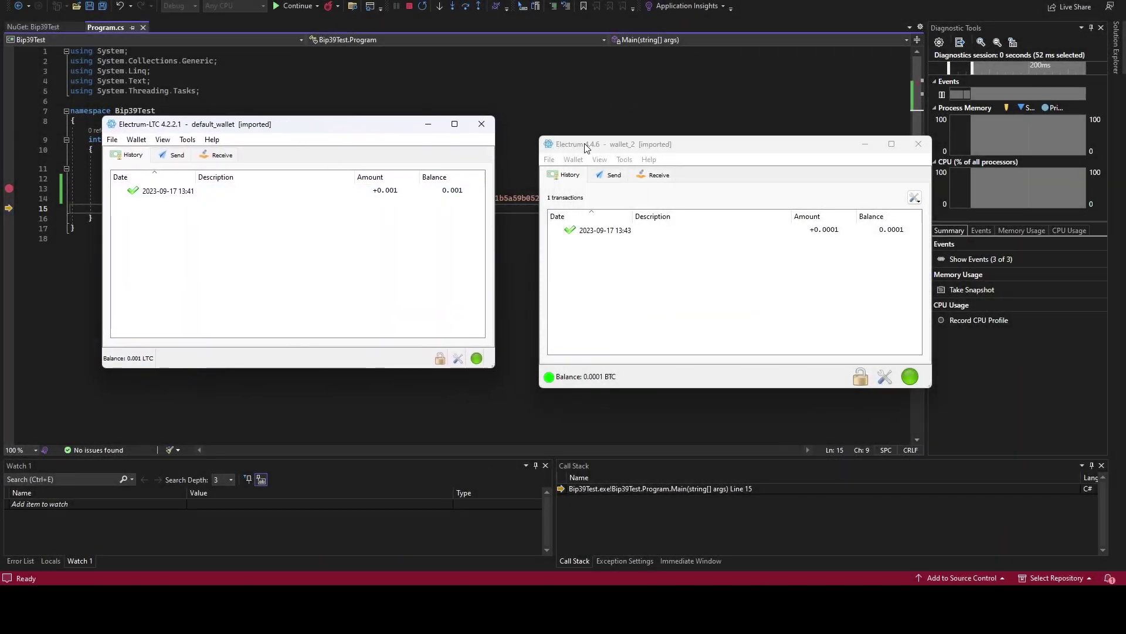
pyautogui.moveTo(586, 148); pyautogui.dragTo(554, 128)
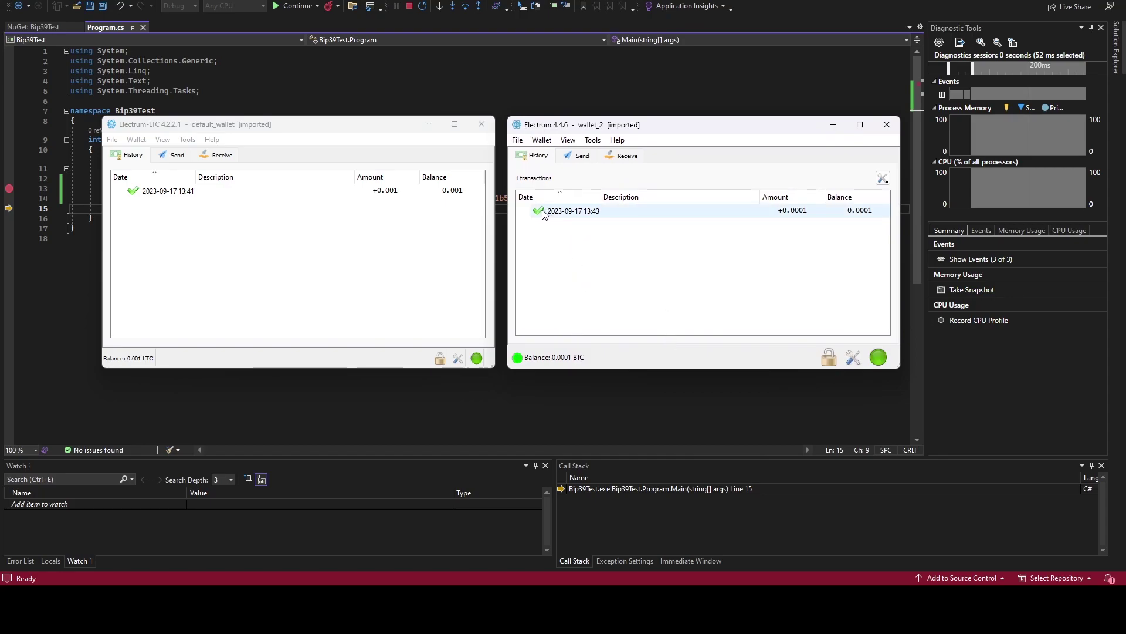
pyautogui.click(578, 157)
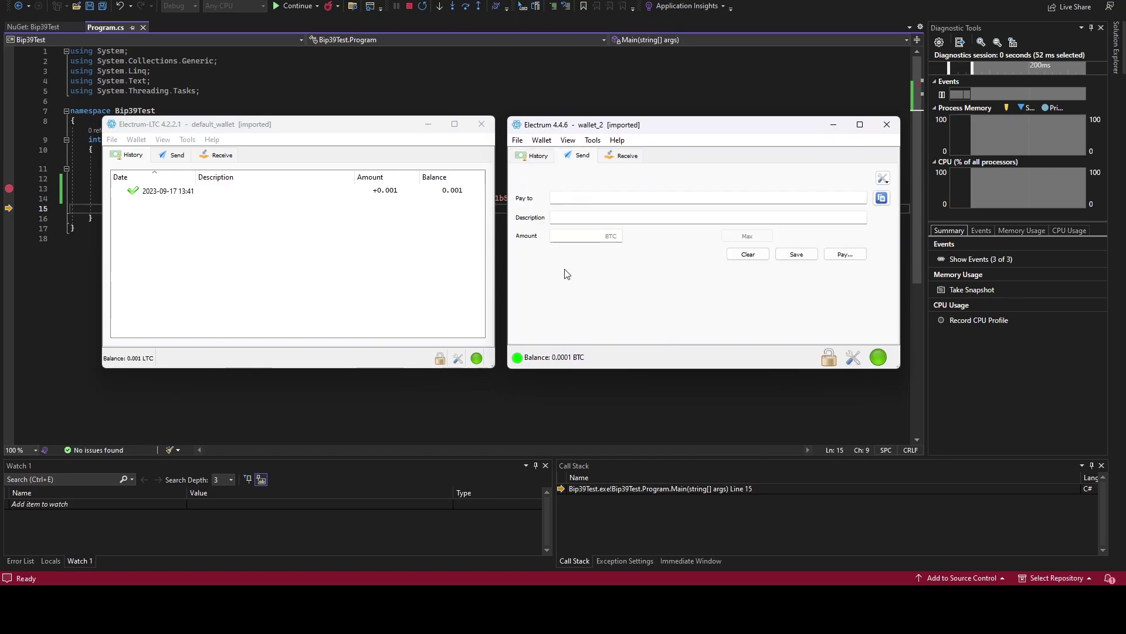
pyautogui.click(591, 200)
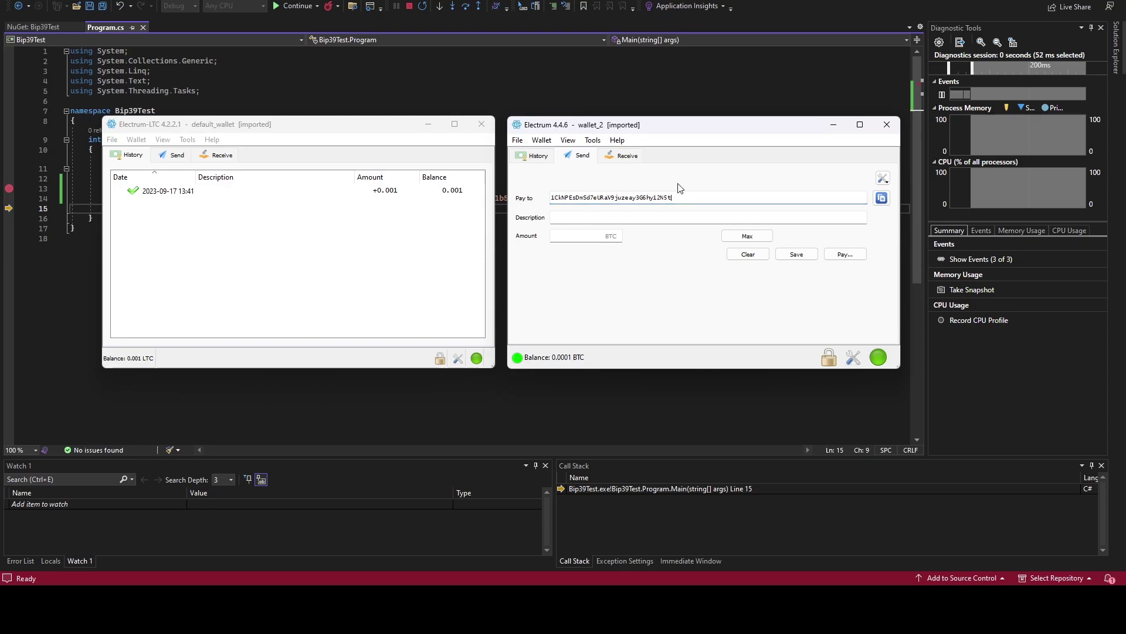
pyautogui.click(741, 237)
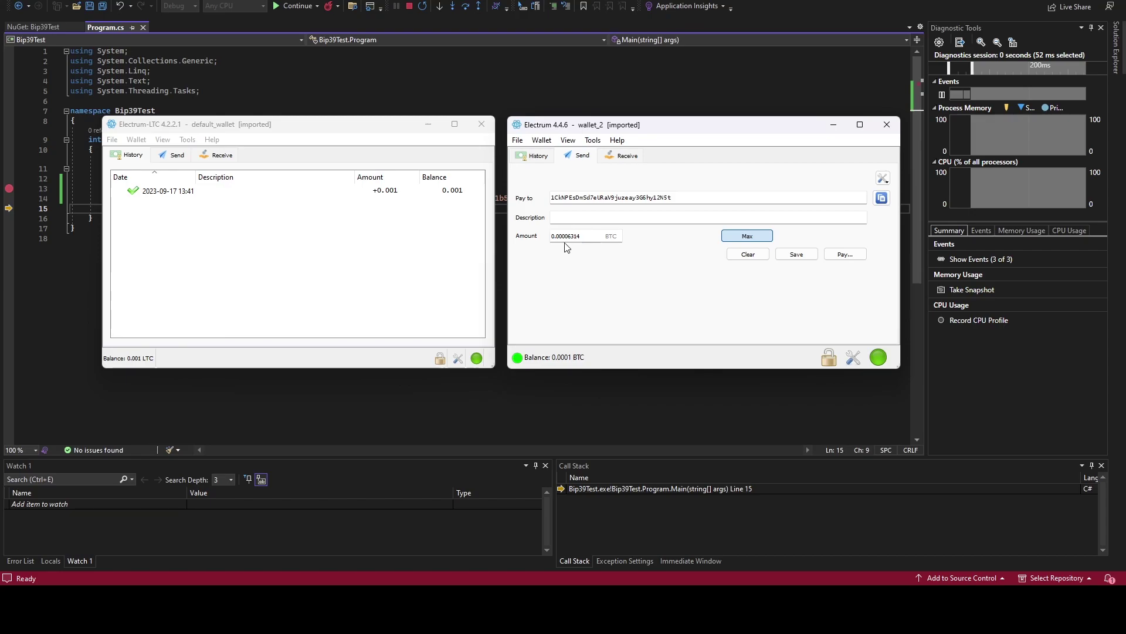
pyautogui.click(843, 255)
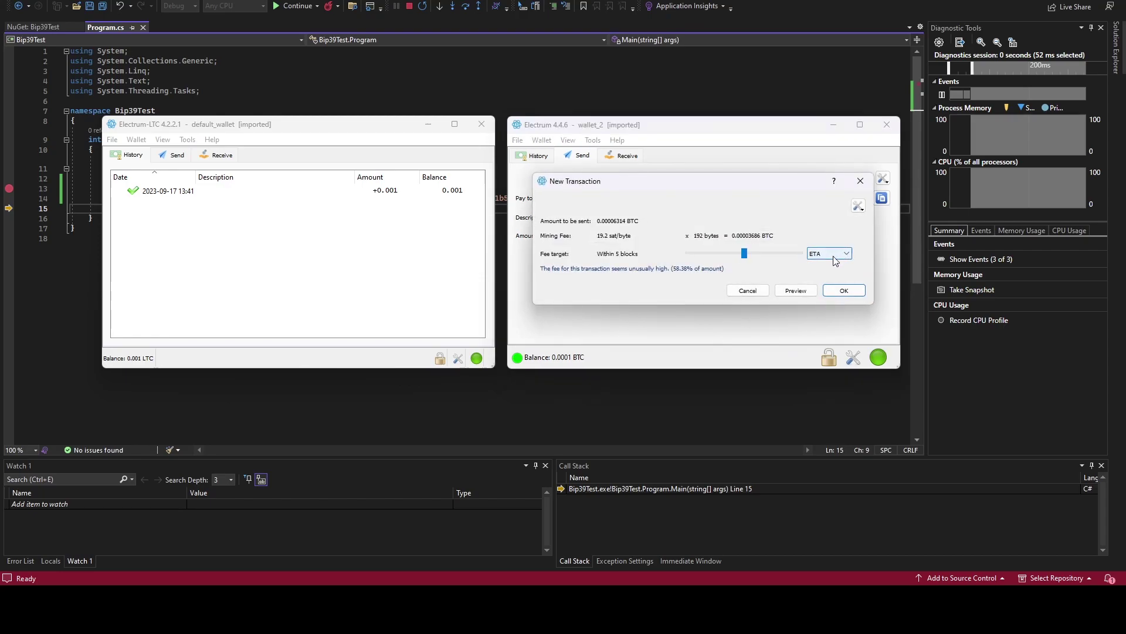
pyautogui.click(854, 293)
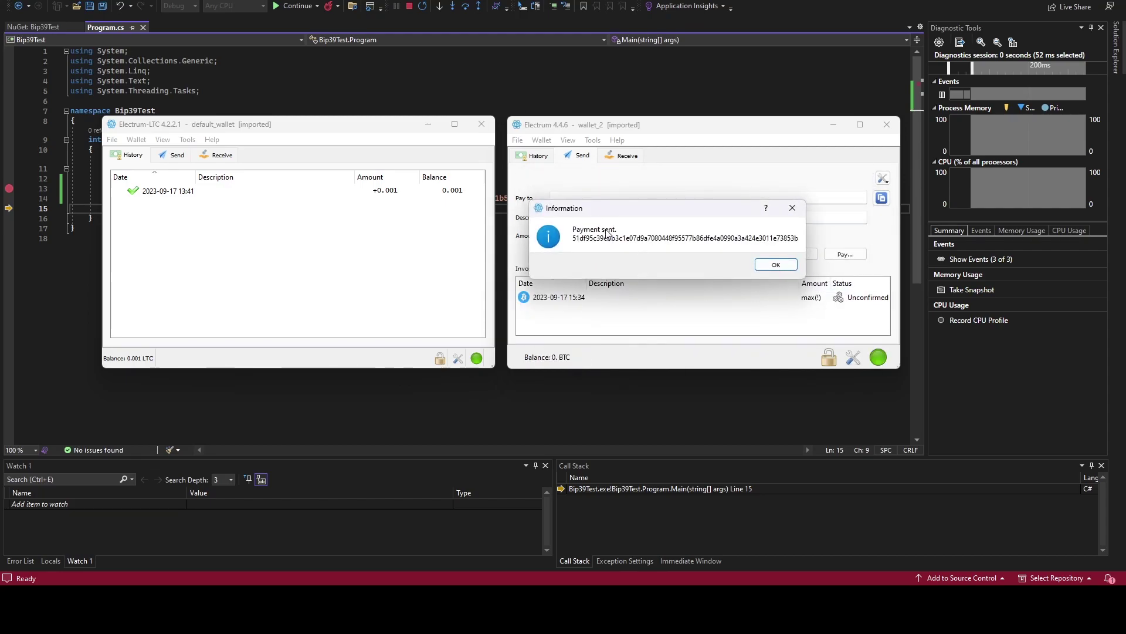
pyautogui.click(772, 266)
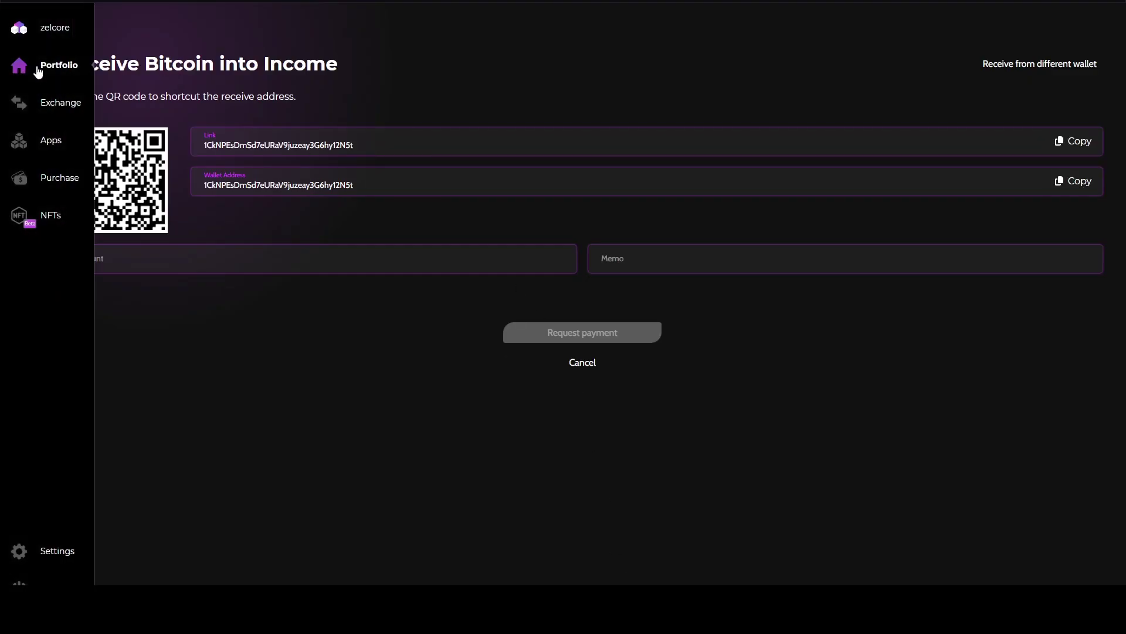
# - Copy the Income wallet's Litecoin receive address from Zelcore's Portfolio
pyautogui.click(38, 71)
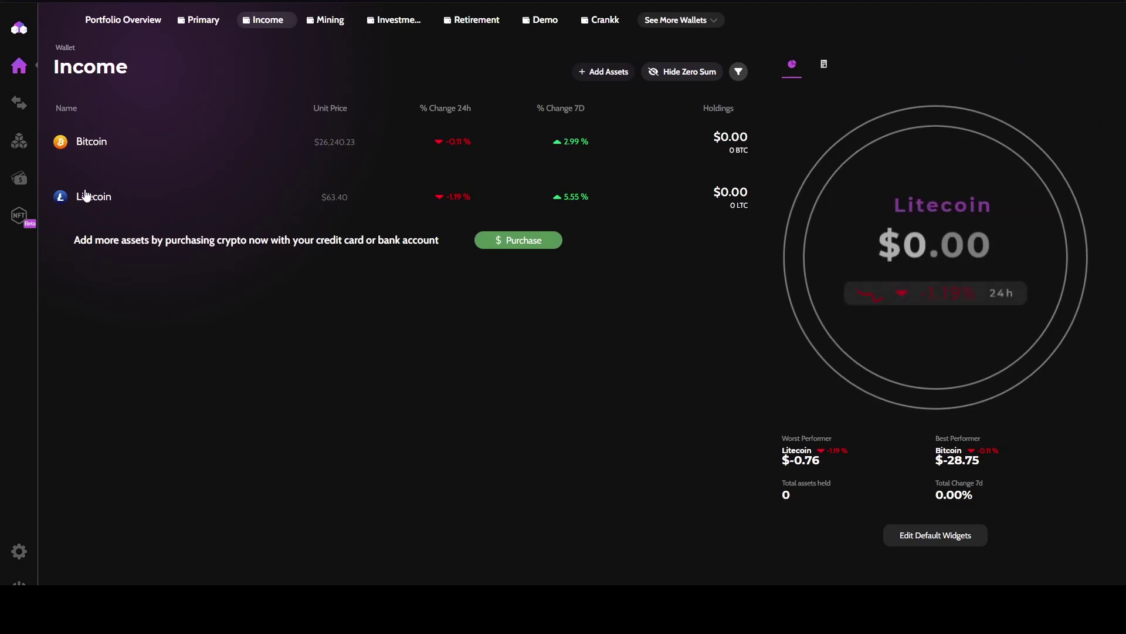
pyautogui.click(117, 199)
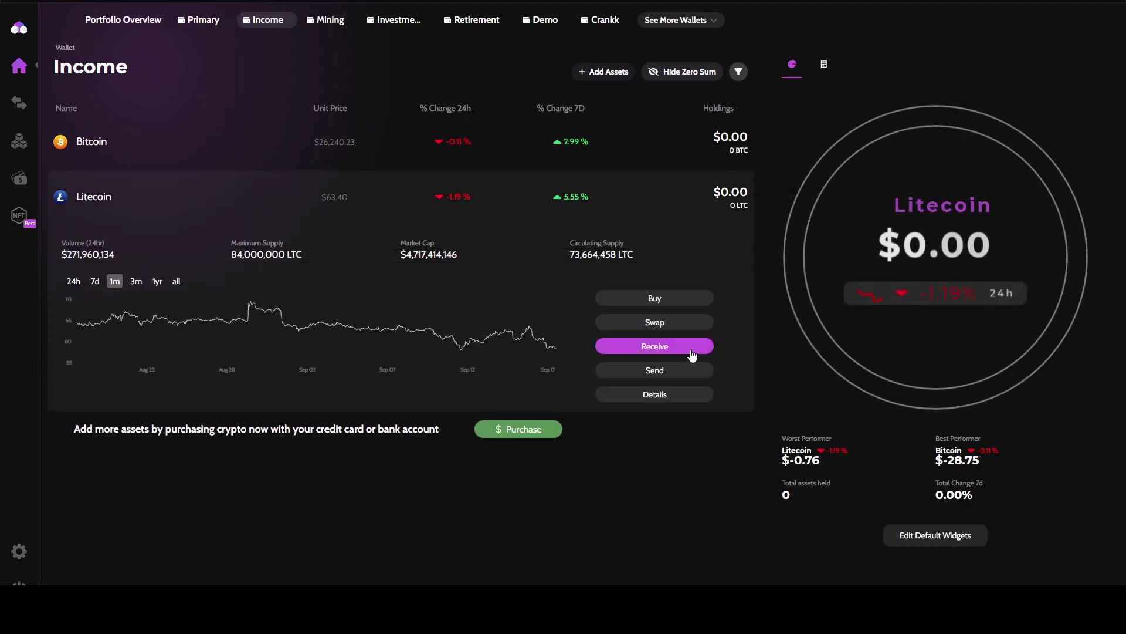
pyautogui.click(684, 346)
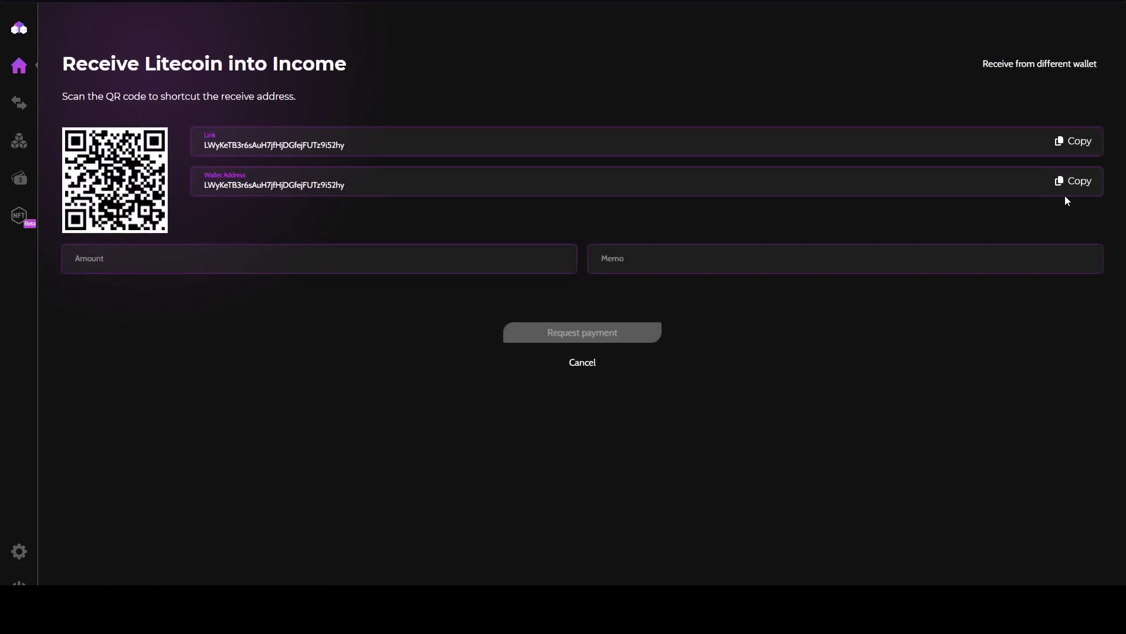
pyautogui.click(1077, 182)
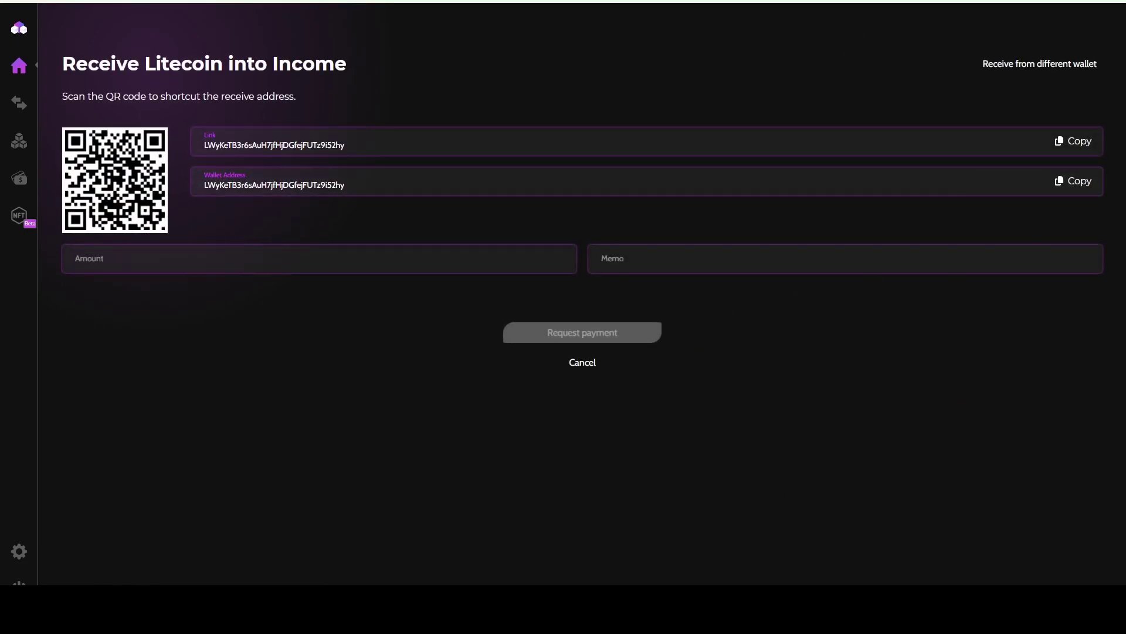
pyautogui.hotkey('alt', 'Tab')
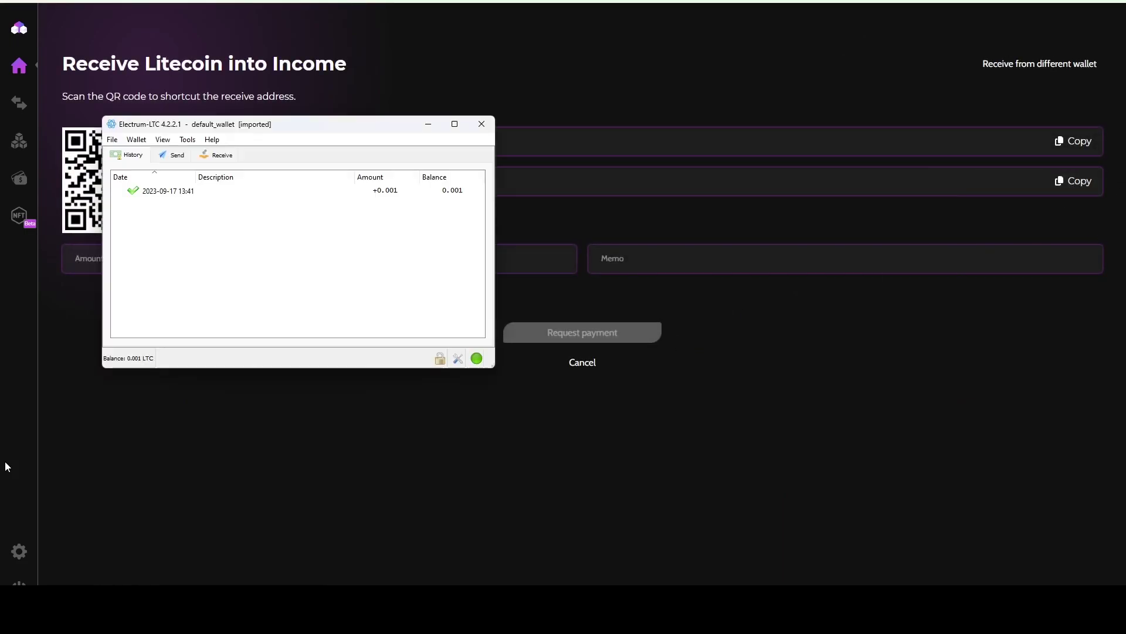
# - Pay the maximum 0.000808 LTC from Electrum-LTC to the pasted Zelcore Income address
pyautogui.click(176, 156)
pyautogui.click(168, 176)
pyautogui.hotkey('ctrl', 'v')
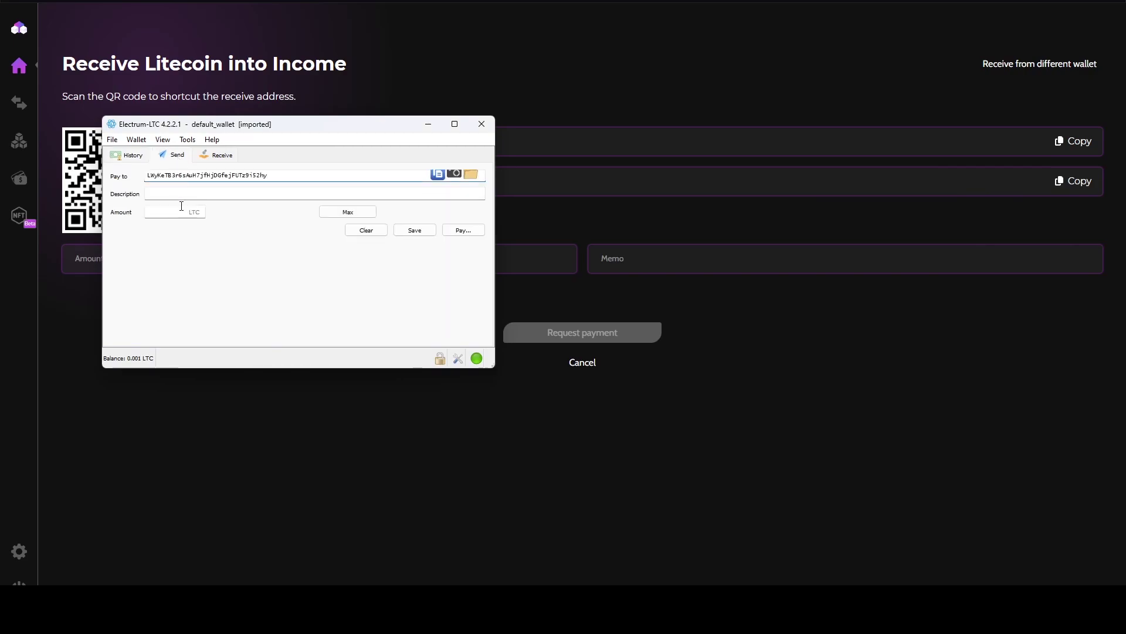
pyautogui.click(352, 212)
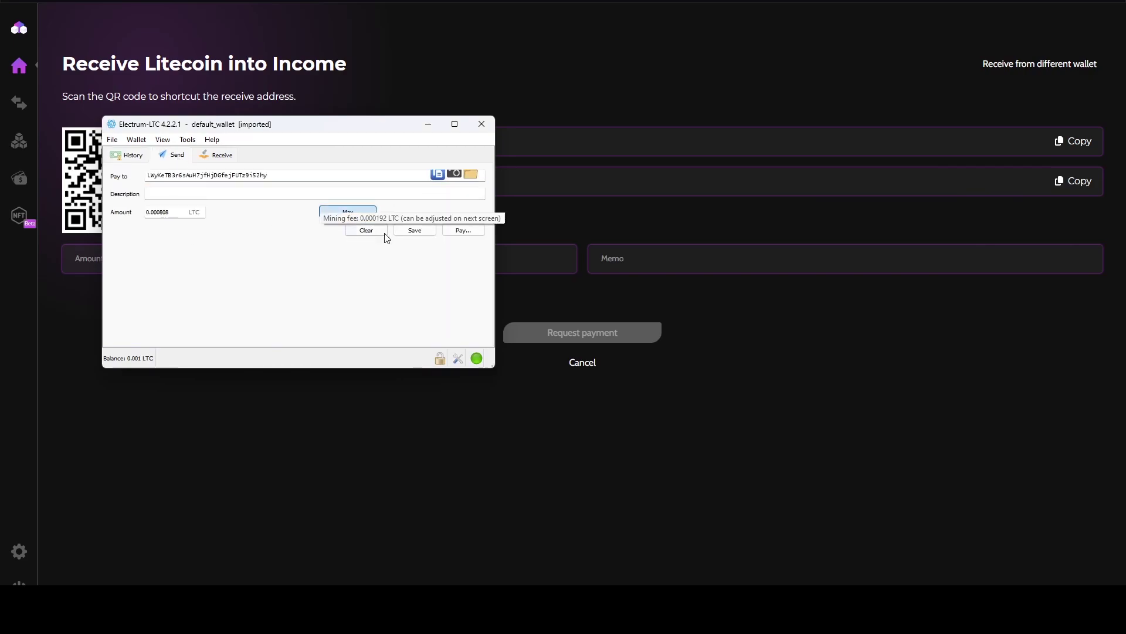
pyautogui.click(463, 230)
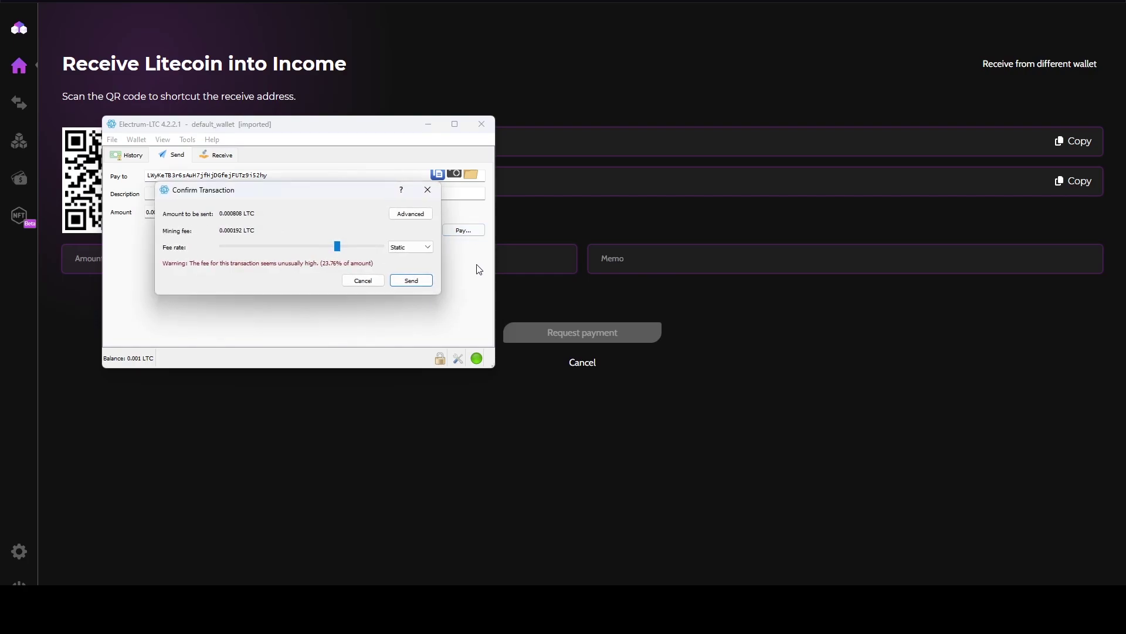
pyautogui.click(404, 284)
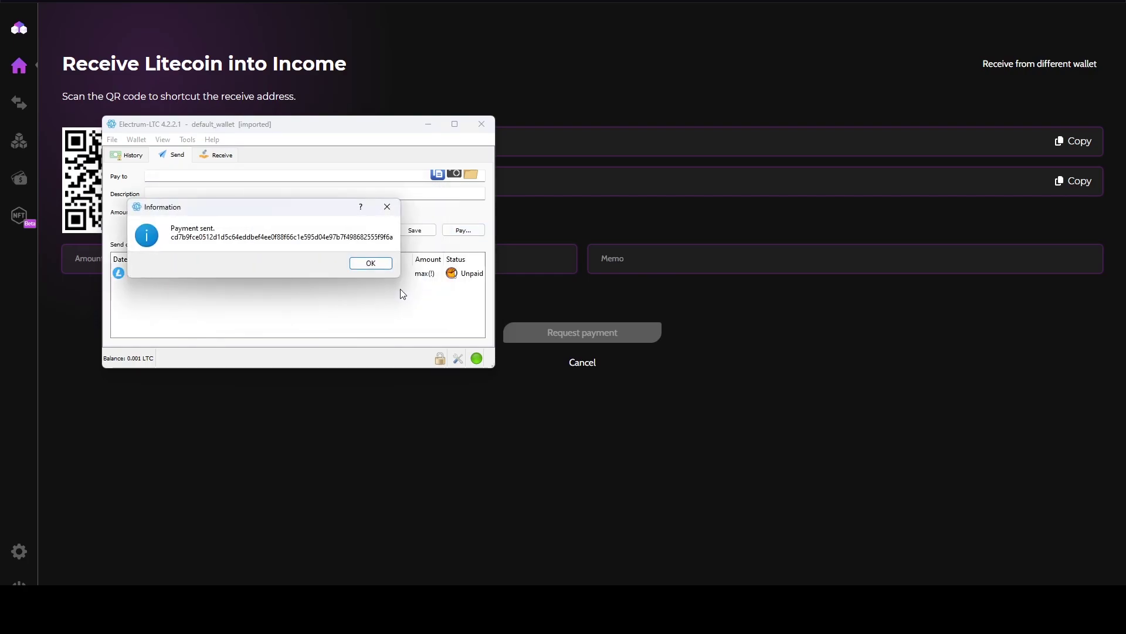
pyautogui.click(363, 270)
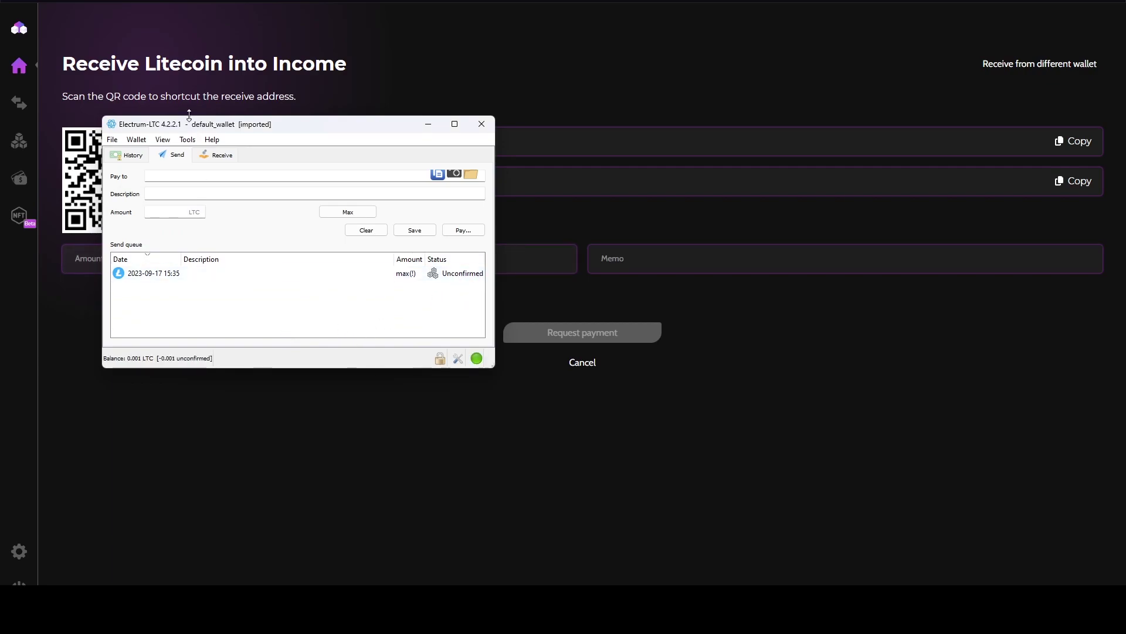
pyautogui.click(20, 65)
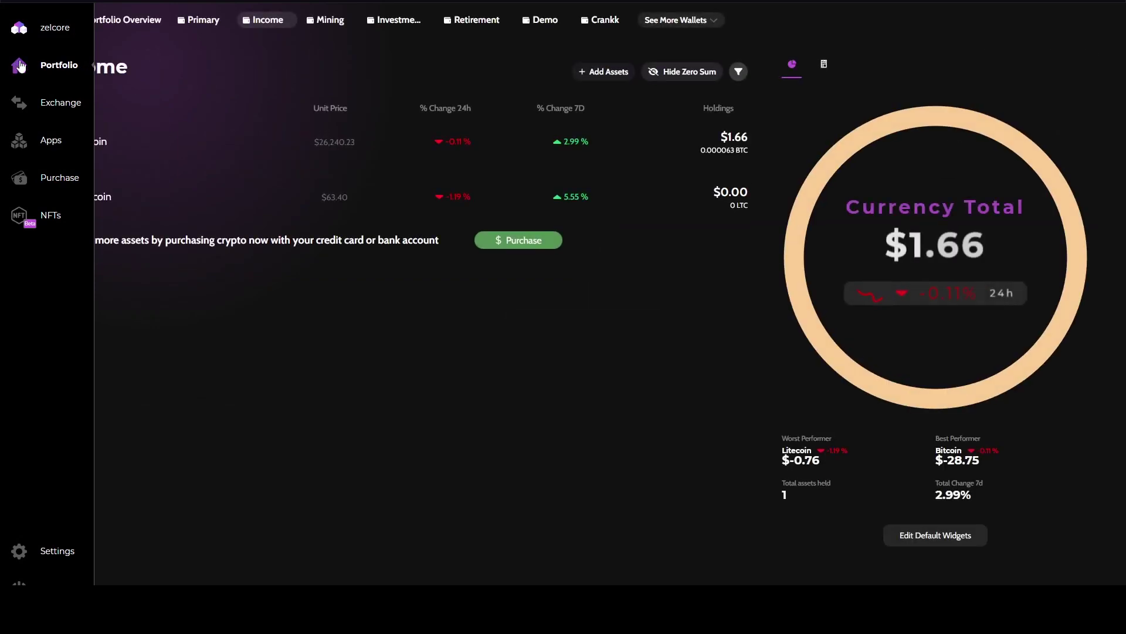
# - Expand the Income wallet's Bitcoin and Litecoin rows and view Litecoin's transaction history
pyautogui.click(114, 142)
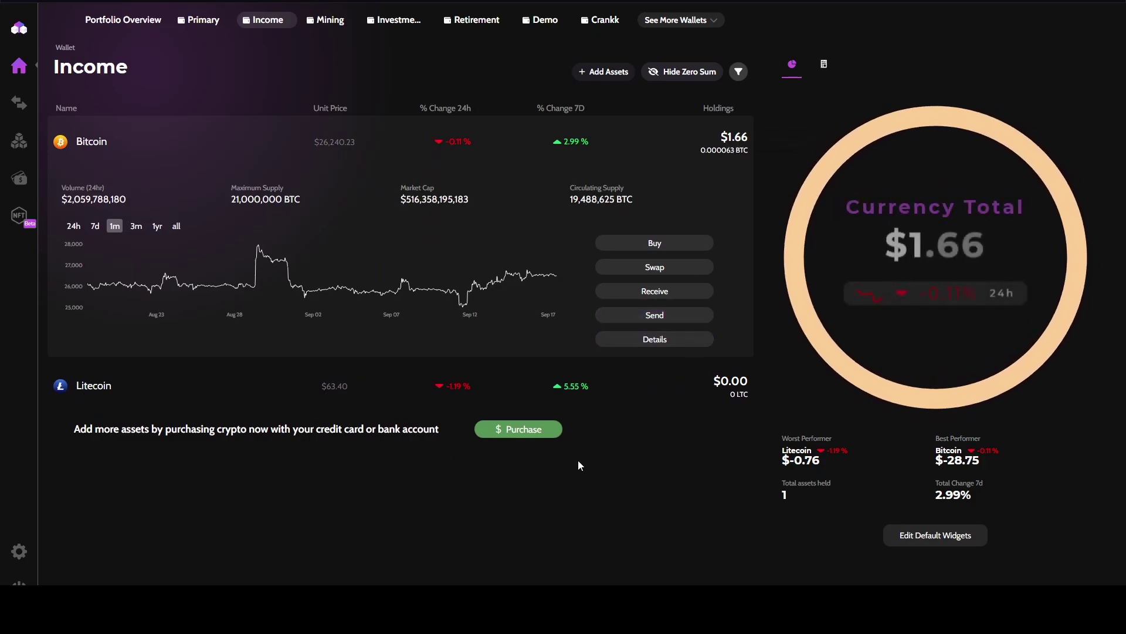
pyautogui.click(87, 391)
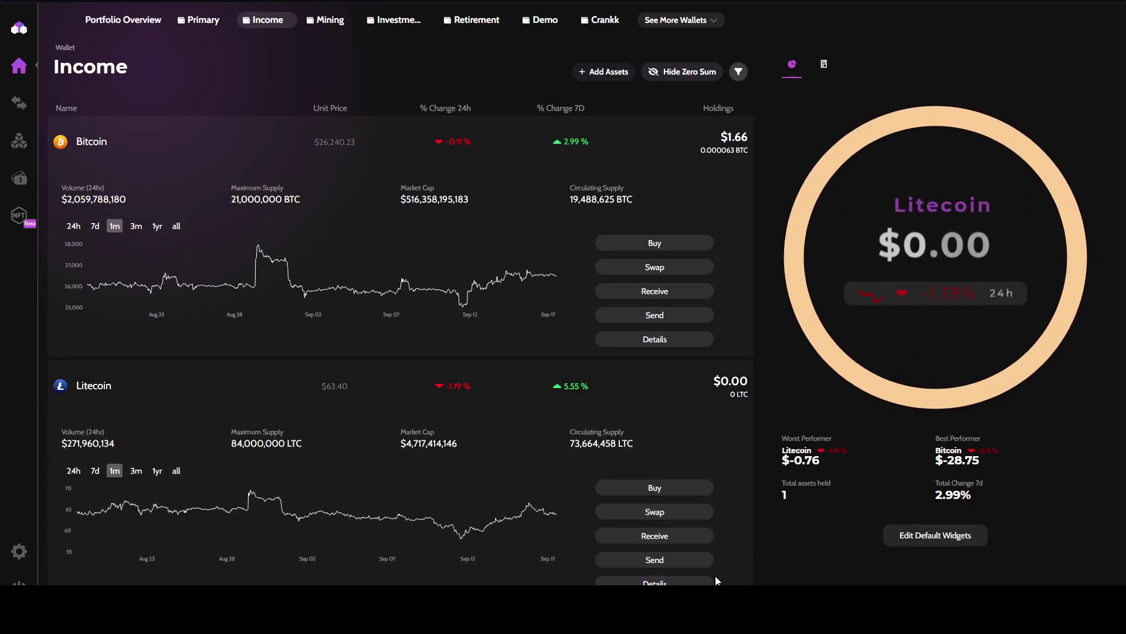
pyautogui.click(674, 582)
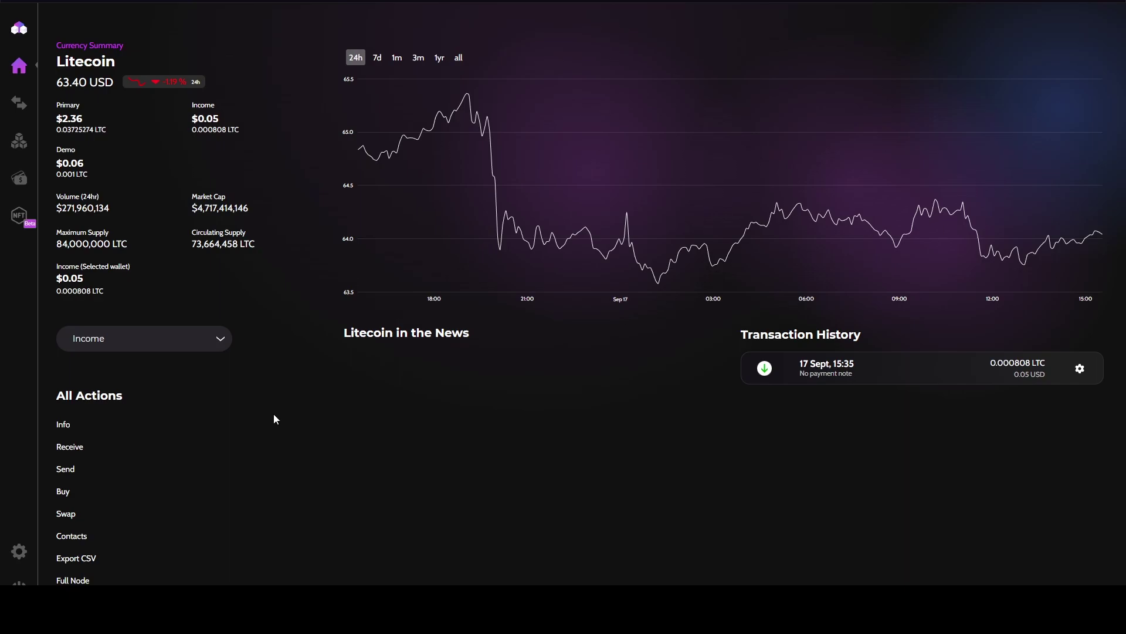
# - Open the Demo wallet's Litecoin details, showing the outgoing 0.000808 LTC and $0.00 holdings
pyautogui.click(19, 66)
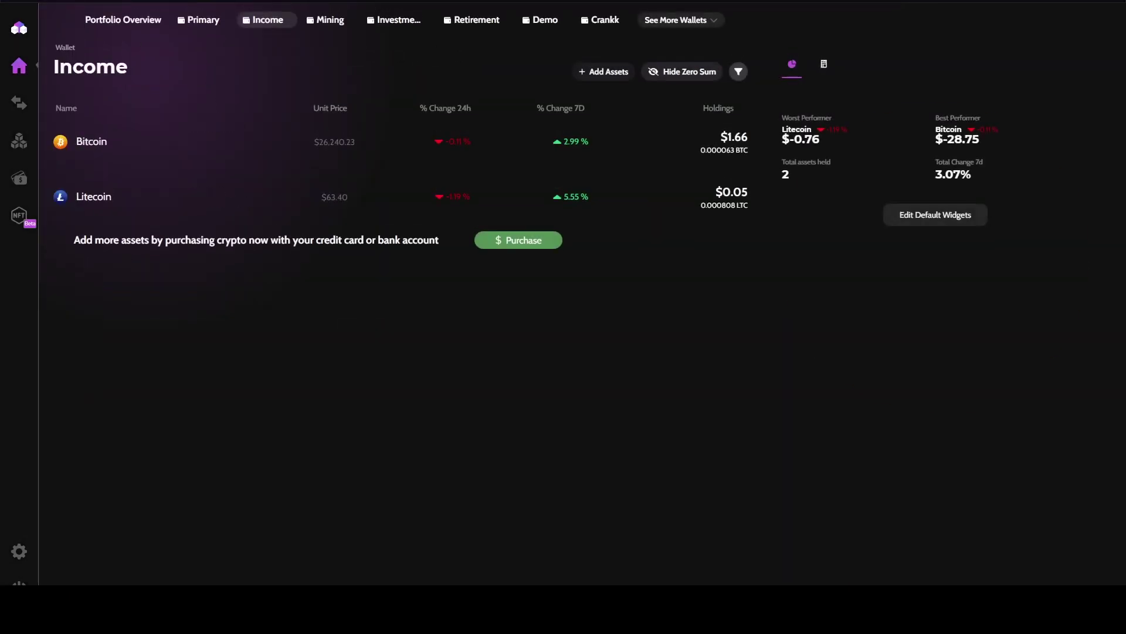
pyautogui.click(545, 20)
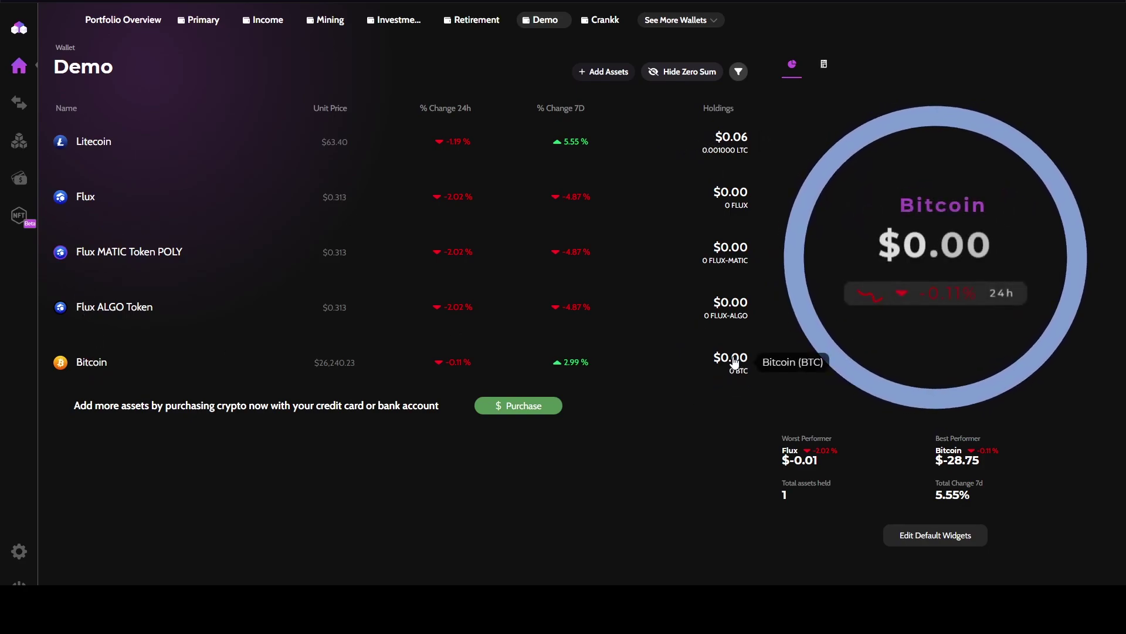
pyautogui.click(96, 137)
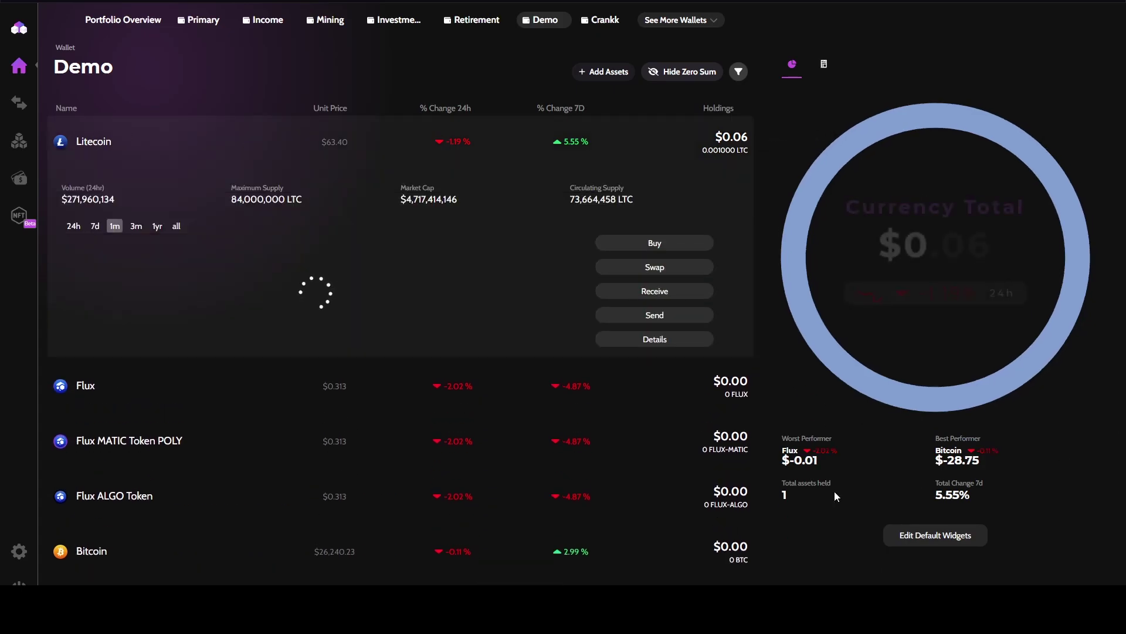
pyautogui.click(656, 338)
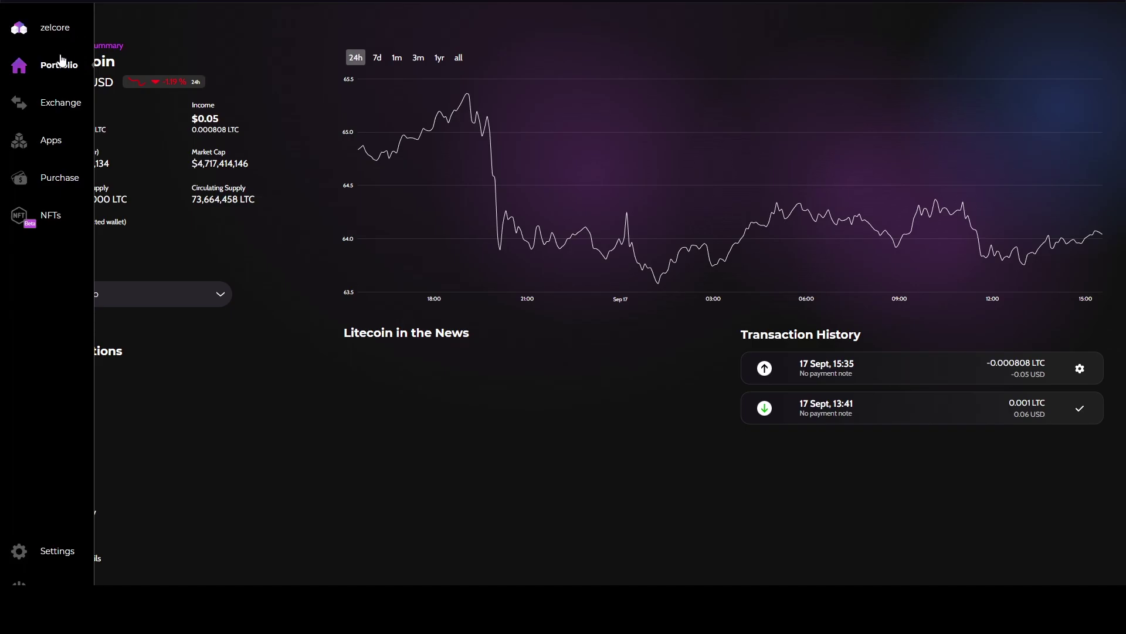
pyautogui.click(61, 63)
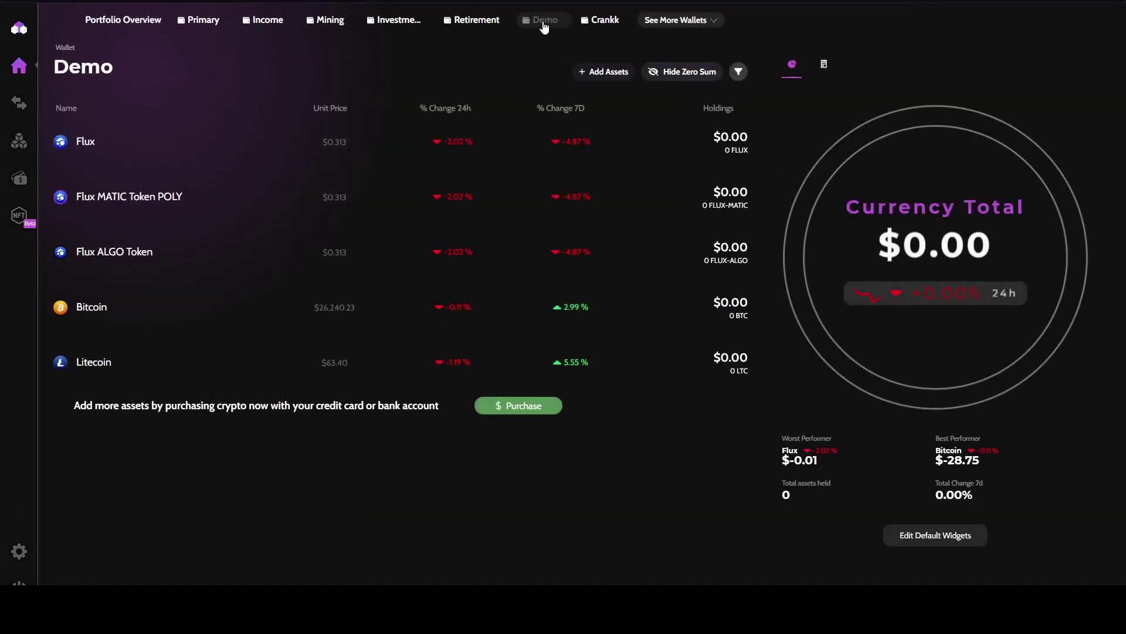